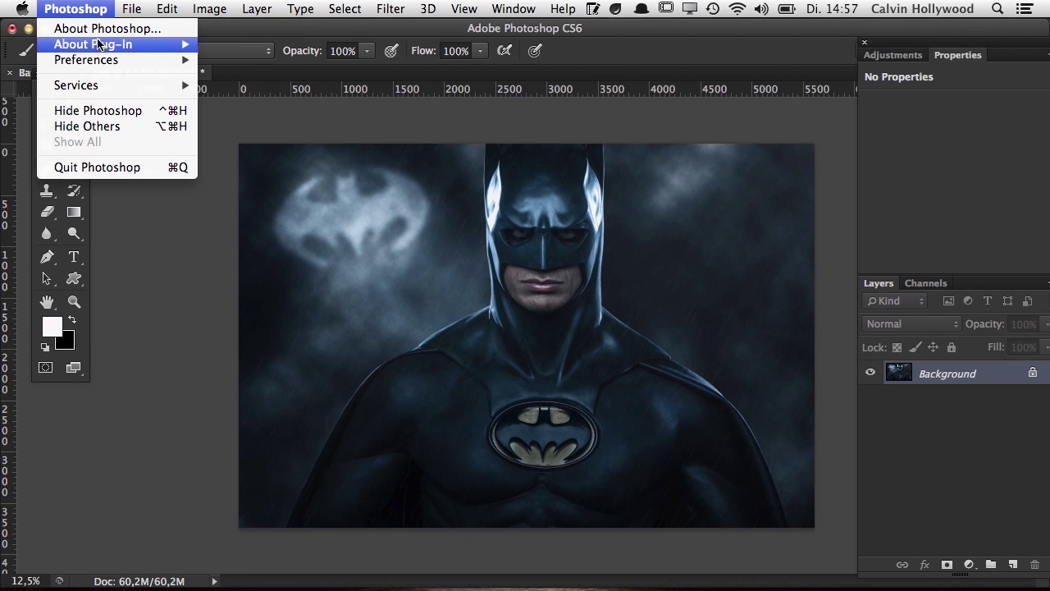
mouse_move(130, 14)
mouse_move(94, 11)
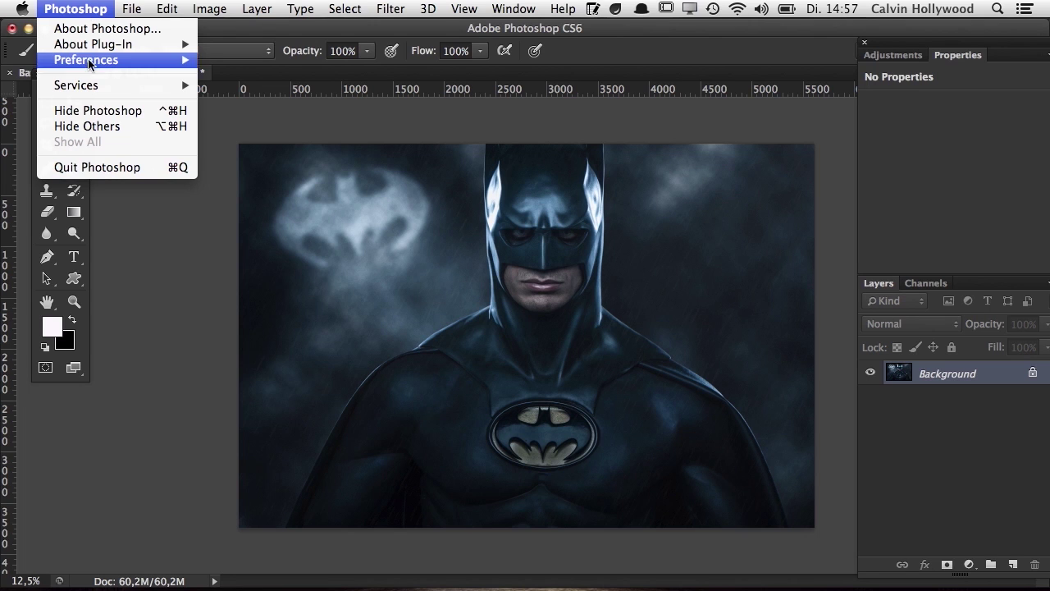
mouse_move(162, 65)
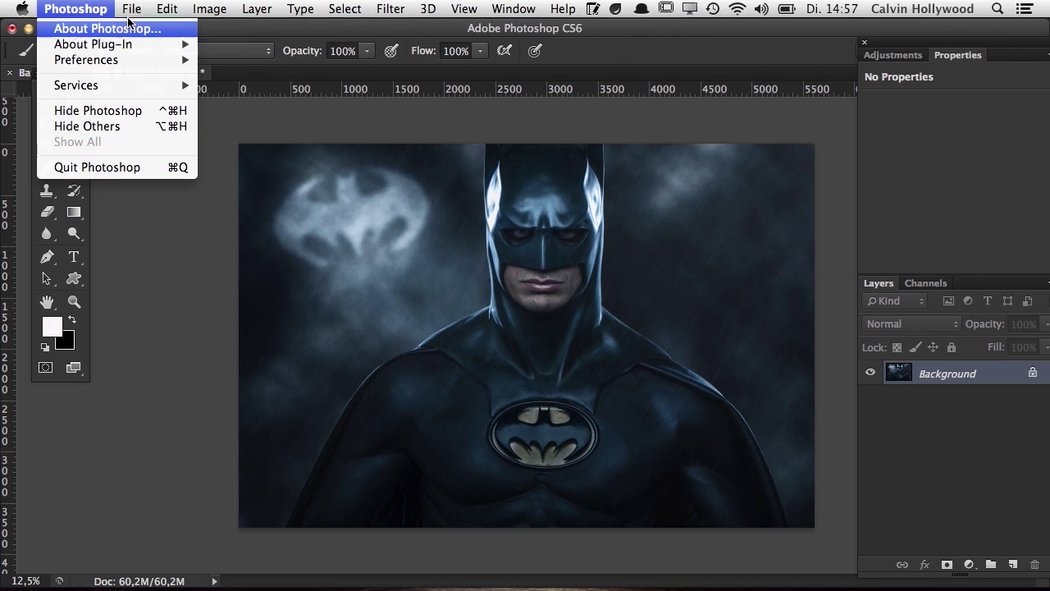
Browse to the Bilder NEU folder on the desktop in the Open dialog and select the end.jpg.
mouse_move(133, 10)
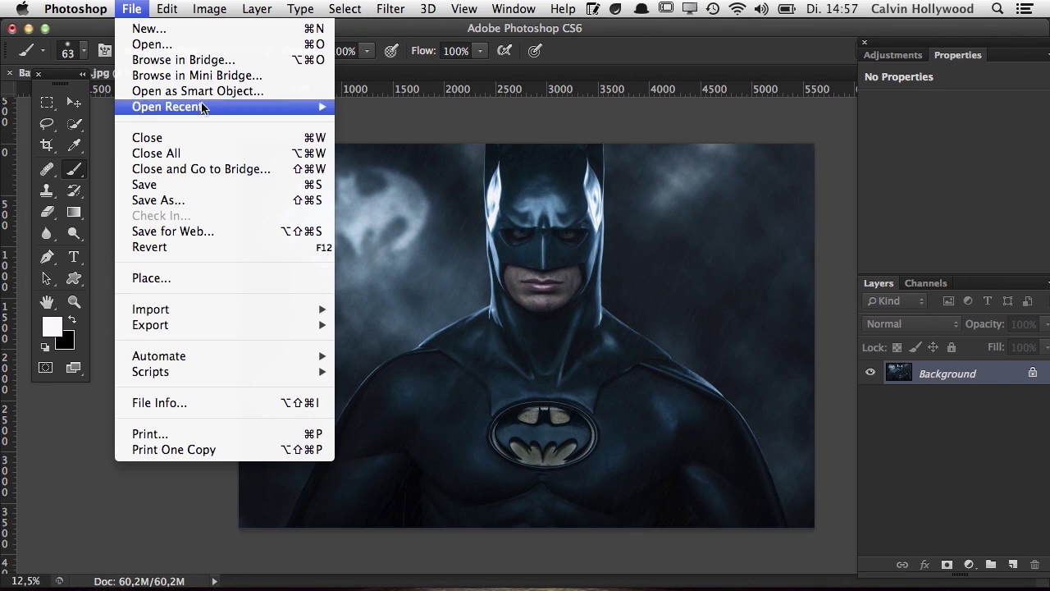
left_click(154, 46)
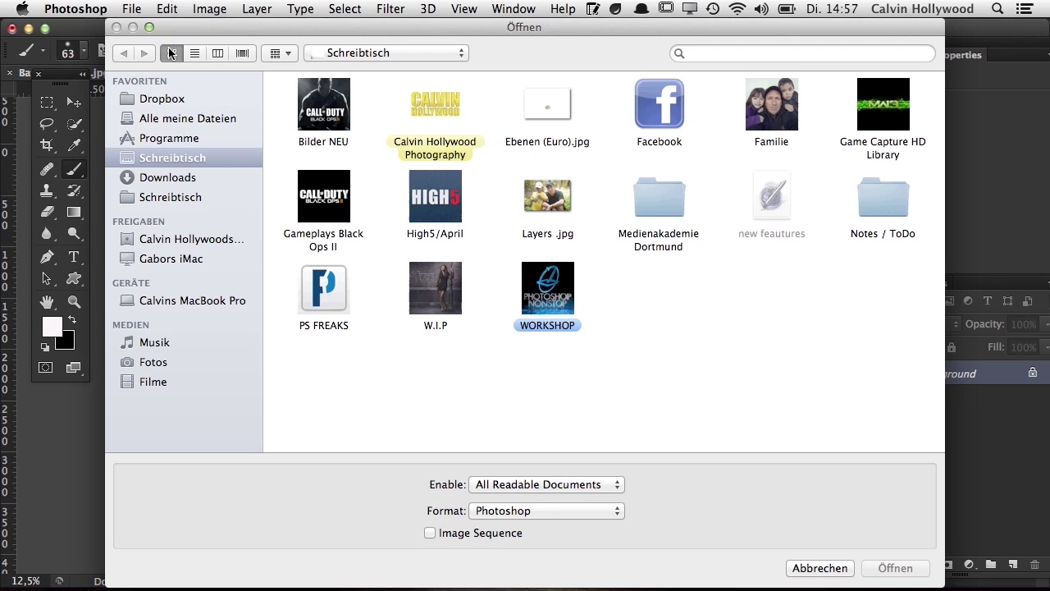
left_click(332, 103)
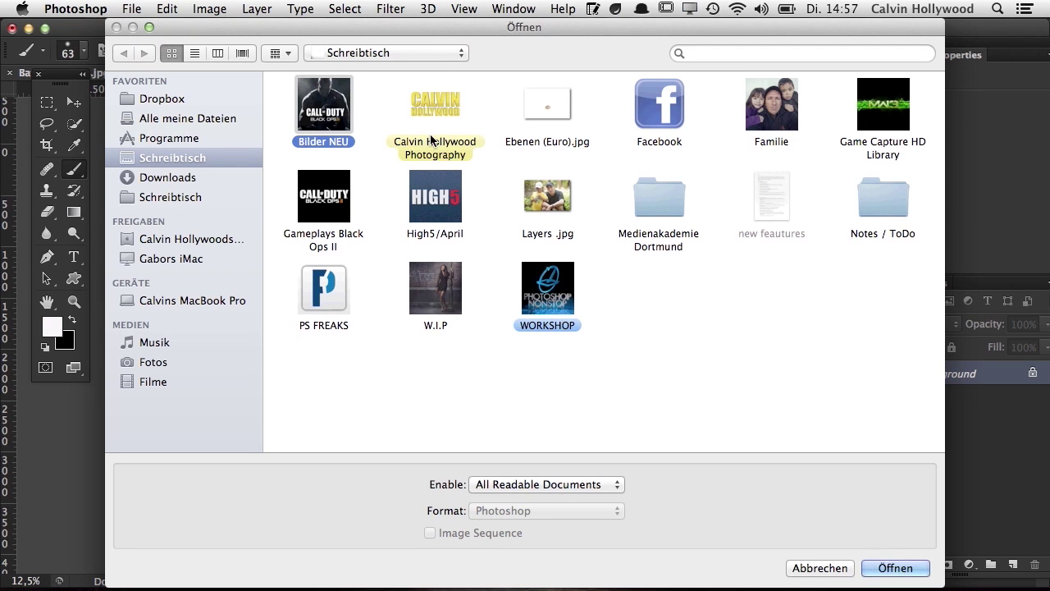
double_click(328, 102)
left_click(337, 105)
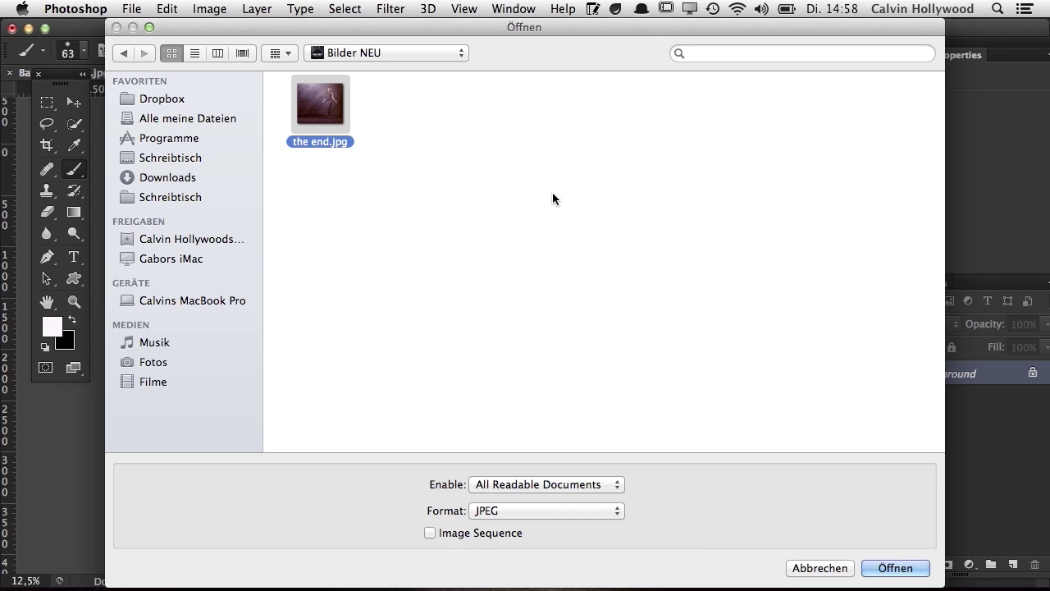
Open the end.jpg with its format set to Camera Raw, and cancel out of the raw editor.
left_click(500, 511)
left_click(538, 304)
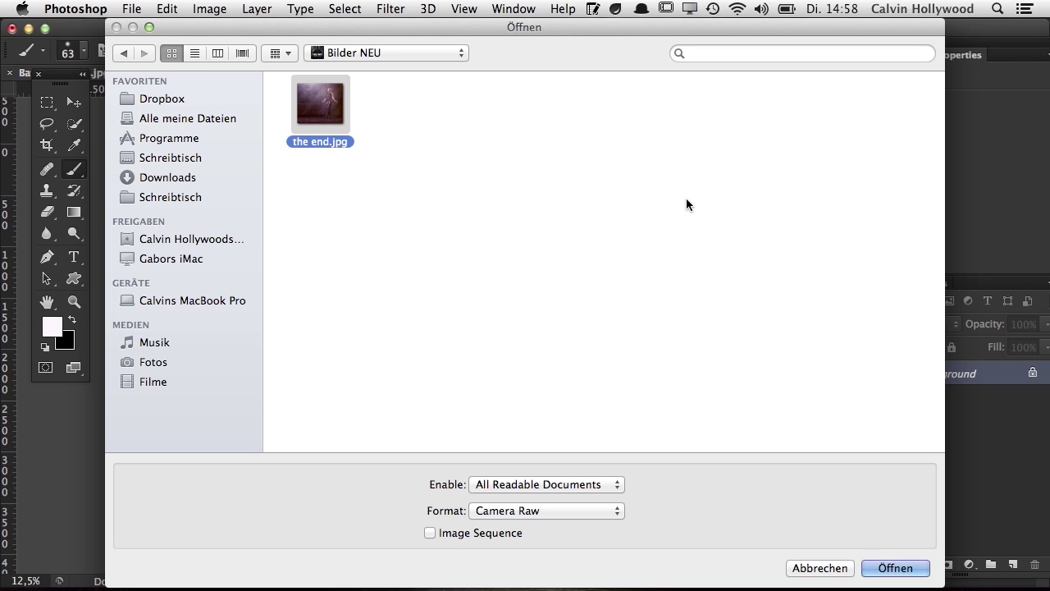
left_click(896, 566)
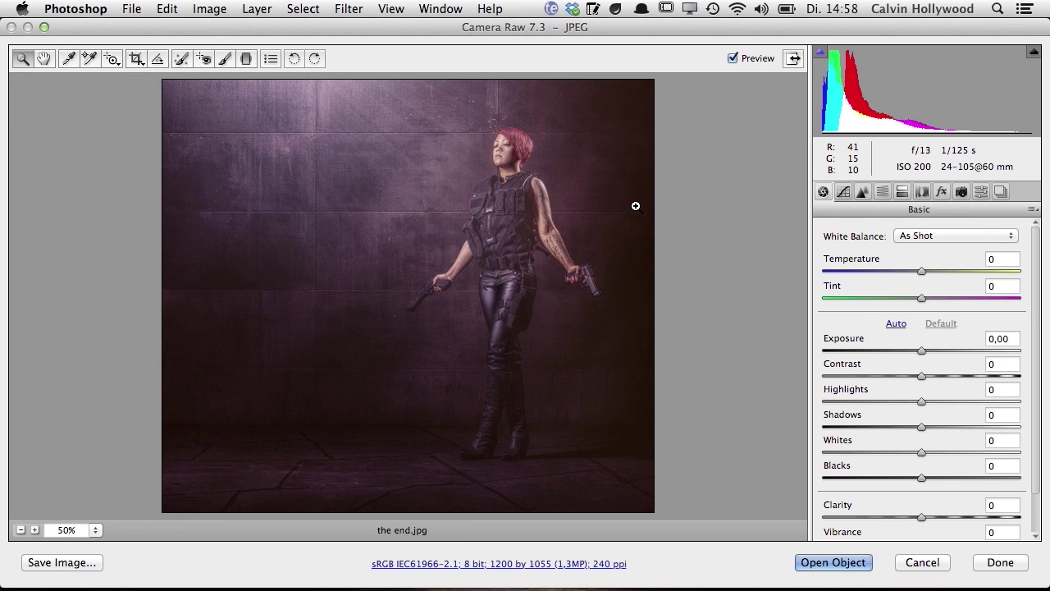
left_click(923, 563)
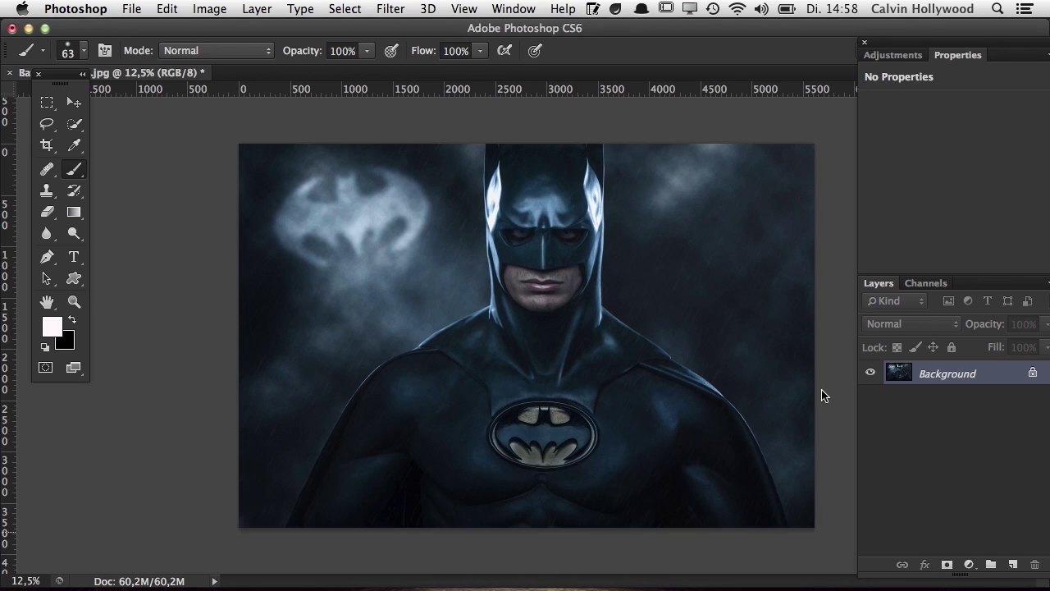
Examine the interval choices for automatically saving recovery information in the File Handling preferences, and close them without changes.
left_click(131, 10)
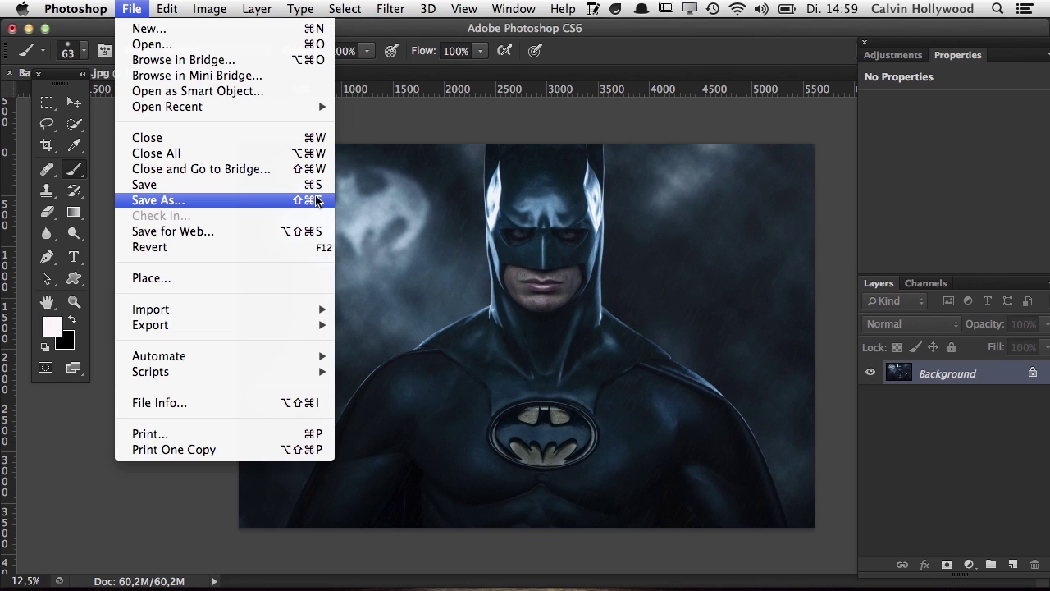
mouse_move(74, 12)
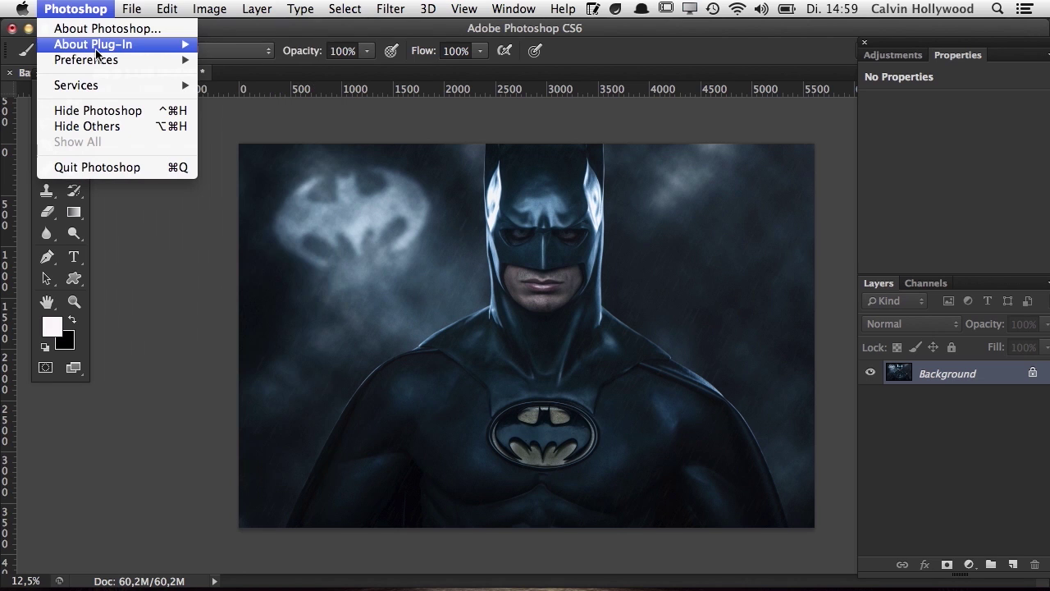
mouse_move(123, 62)
left_click(256, 61)
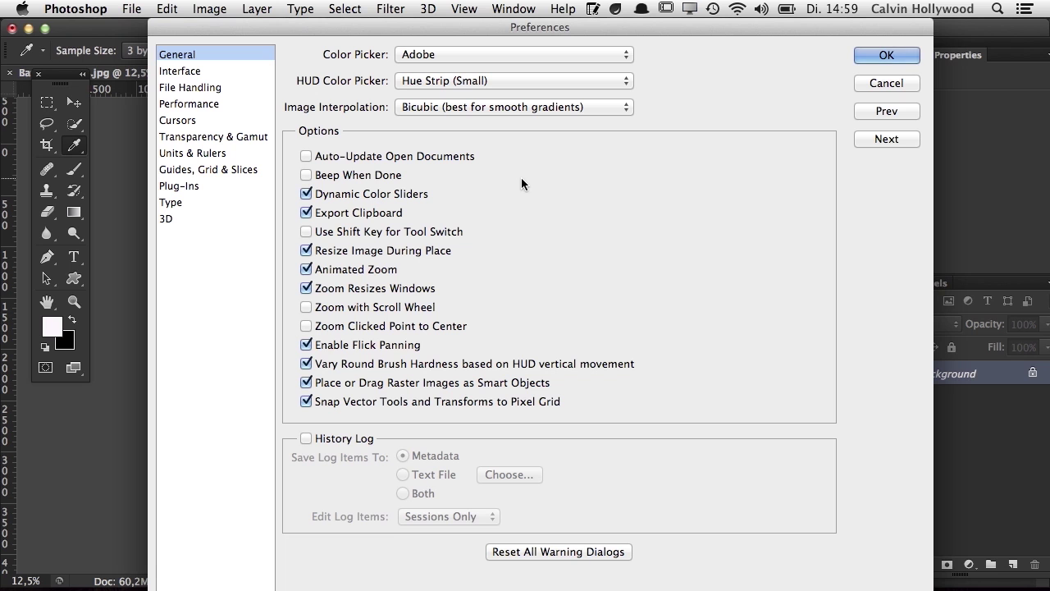
left_click(201, 88)
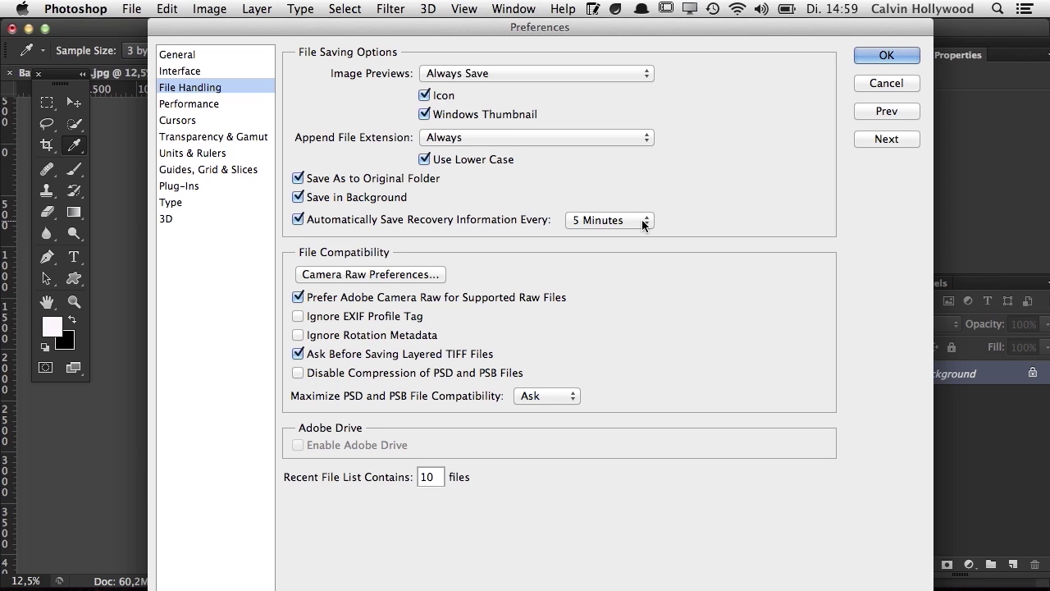
mouse_move(644, 224)
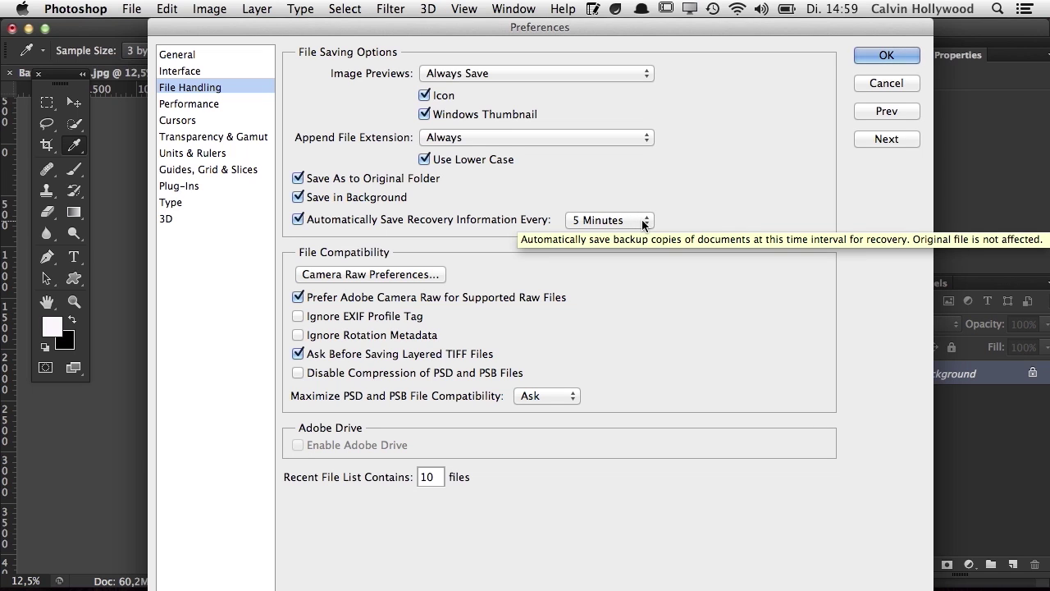
left_click(628, 219)
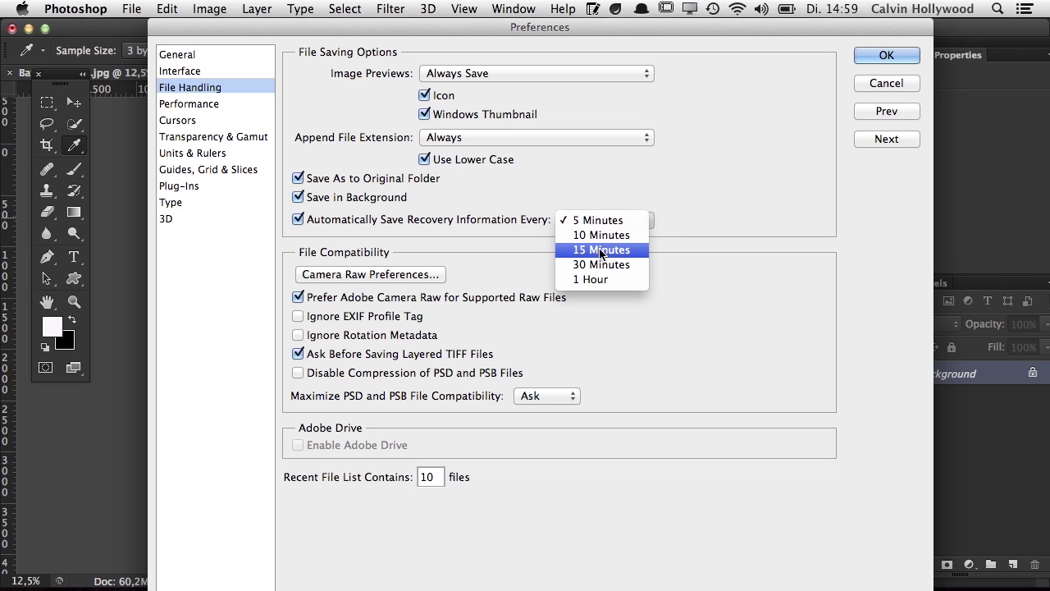
left_click(628, 219)
left_click(874, 83)
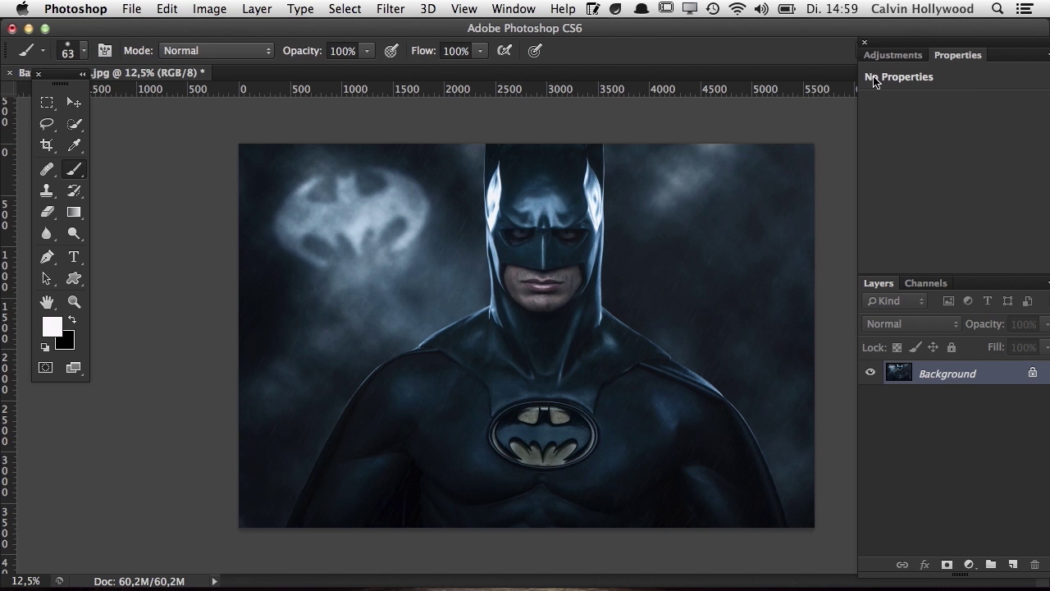
Paint five separate, roughly vertical white brush strokes across the Batman image.
left_click(132, 9)
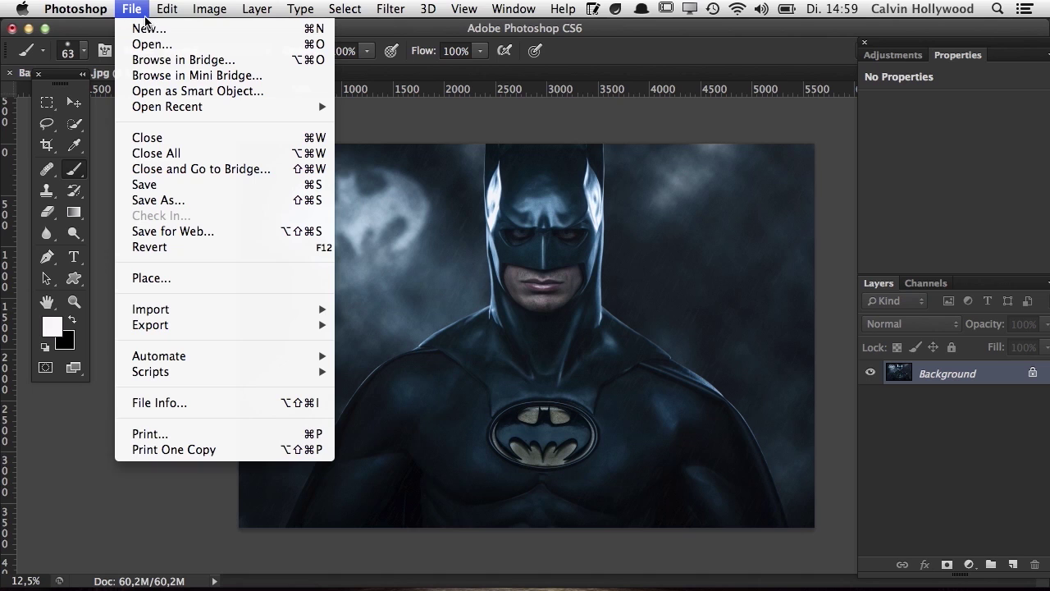
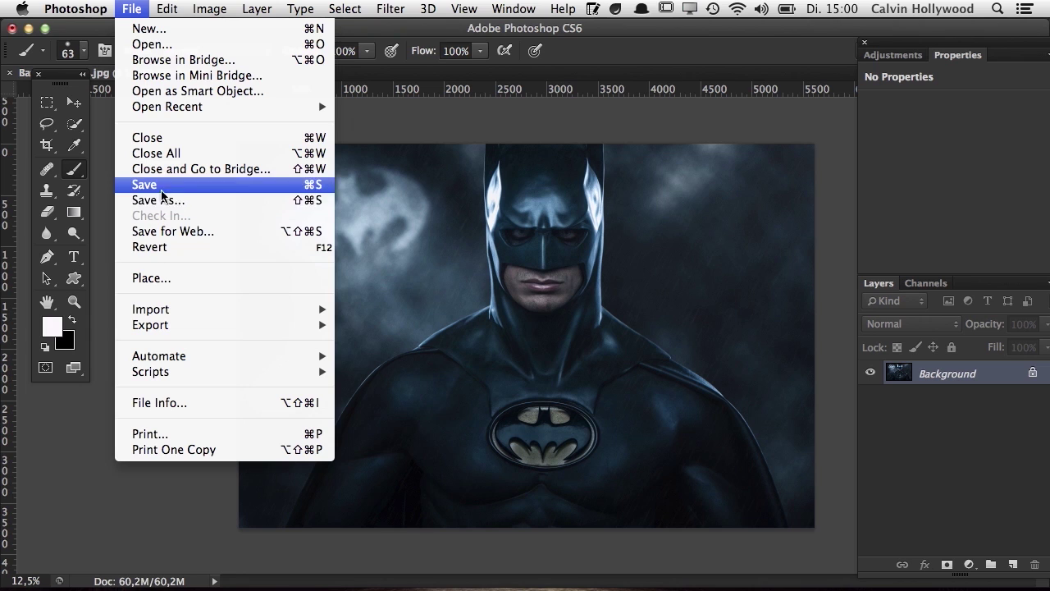
mouse_move(167, 9)
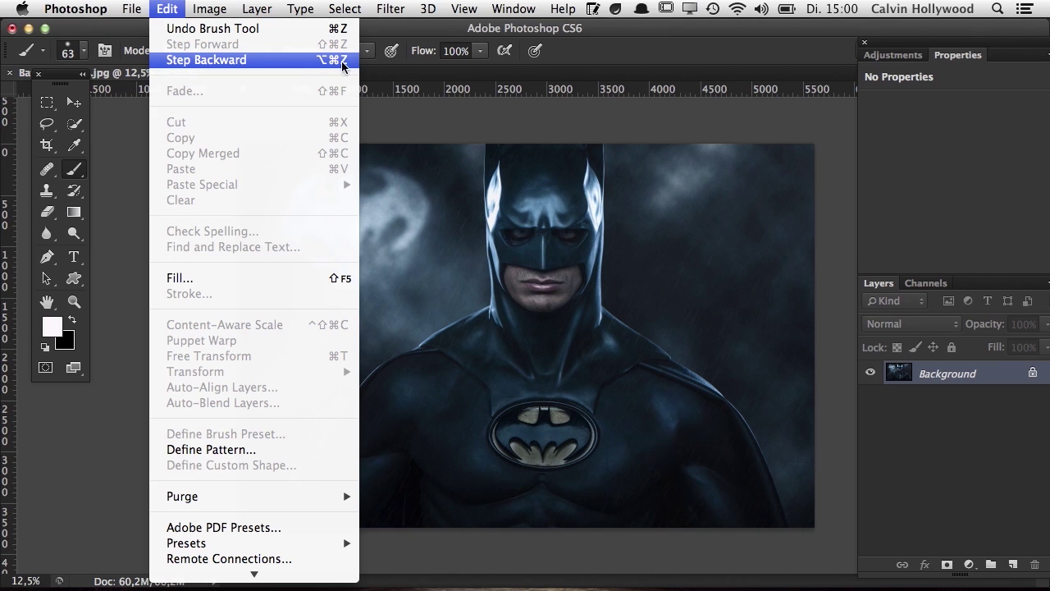
left_click(344, 60)
left_click_drag(363, 185, 395, 339)
left_click_drag(460, 187, 457, 370)
left_click_drag(589, 186, 543, 380)
left_click_drag(678, 216, 647, 391)
left_click_drag(749, 244, 719, 383)
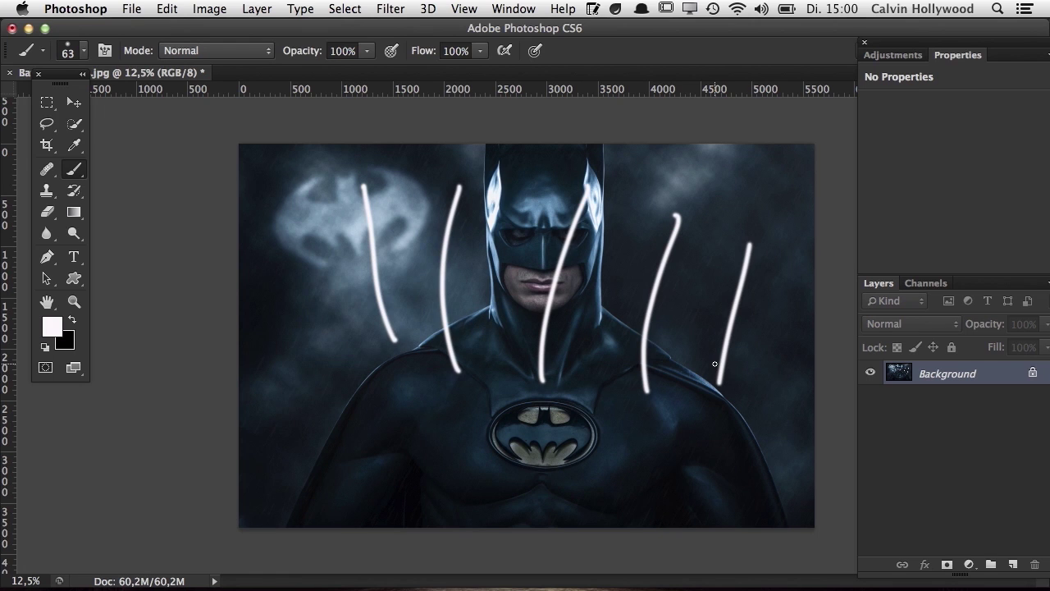
Step backward through the history to remove all five white brush strokes.
key("alt+super+z")
key("alt+super+z")
key("alt+super+z")
key("alt+super+z")
key("alt+super+z")
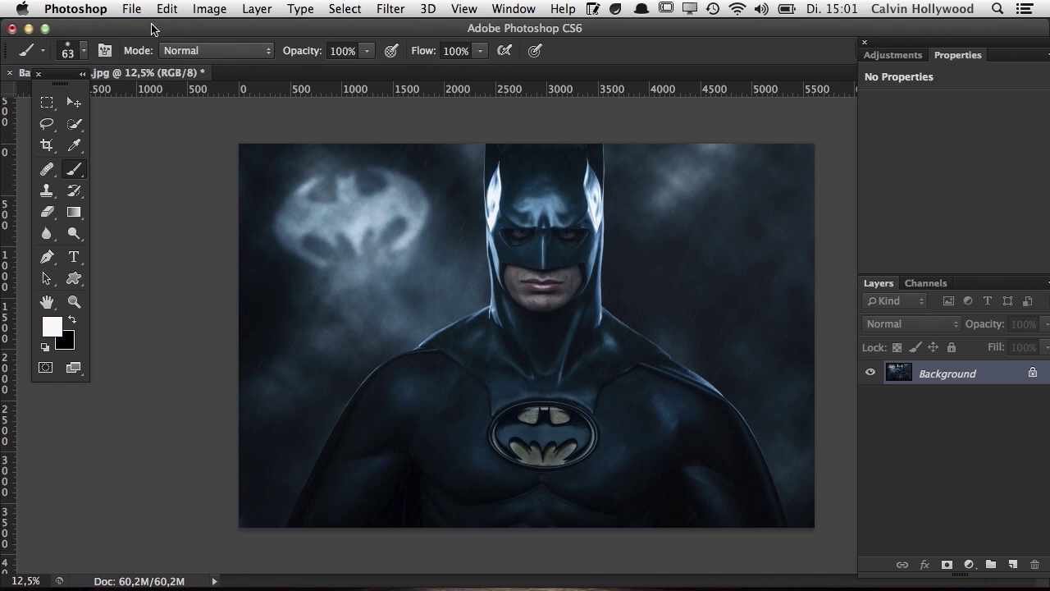
Try drawing a path with the Pen tool across the upper part of the image, and undo its points.
left_click(46, 278)
left_click(46, 257)
mouse_move(338, 263)
left_mouse_down()
mouse_move(366, 235)
mouse_move(421, 212)
left_mouse_up()
left_click_drag(489, 193, 572, 197)
key("super+alt+z")
key("super+alt+z")
key("super+alt+z")
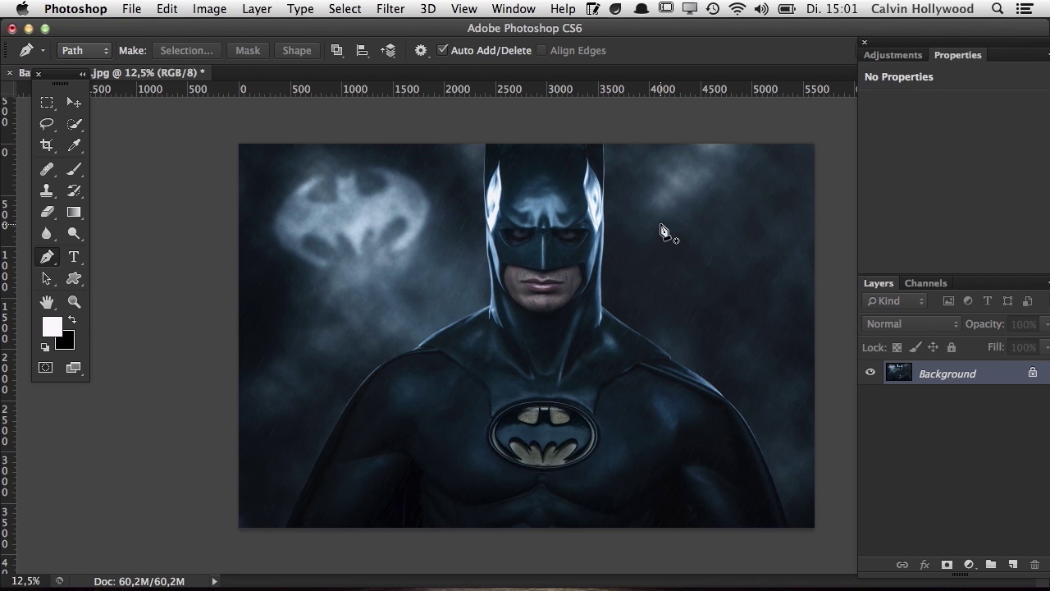
Duplicate the Background layer onto a new layer.
left_click(169, 9)
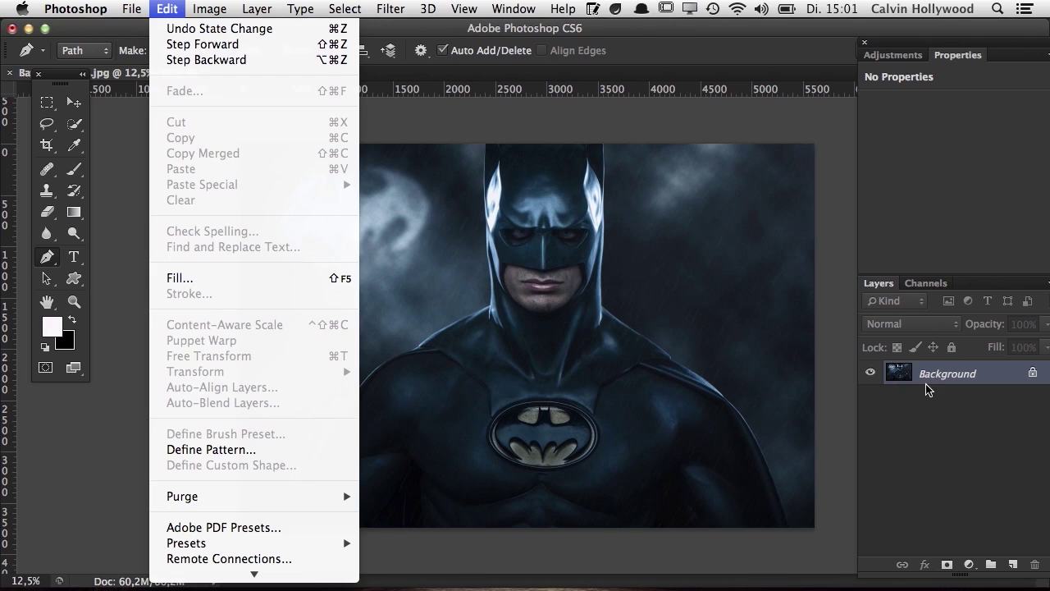
left_click(948, 373)
key("super+j")
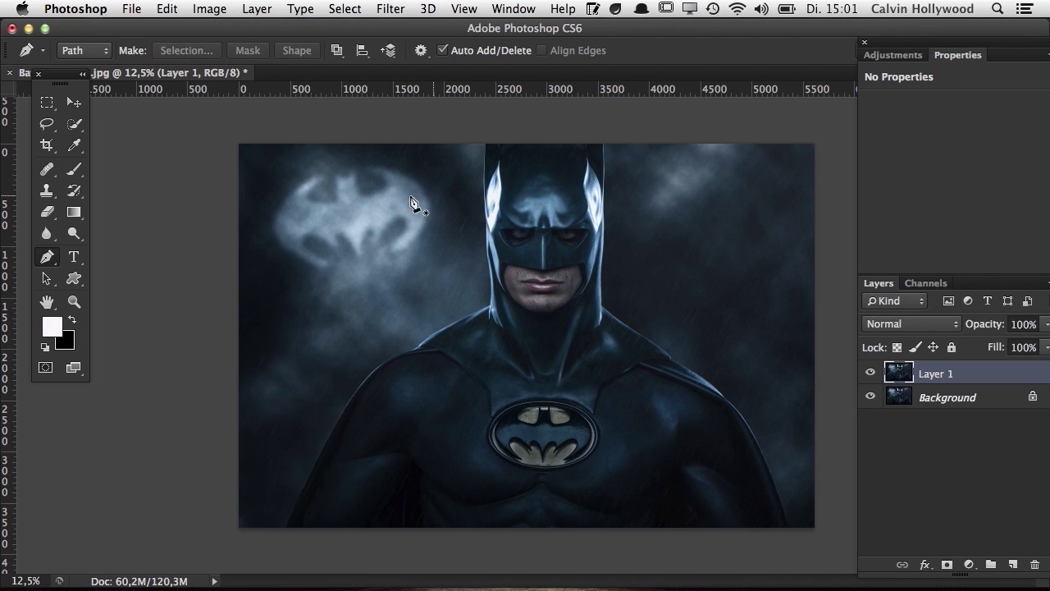
Free Transform the duplicated layer to about 64% width and 67% height, rotated about -19 degrees.
left_click(167, 9)
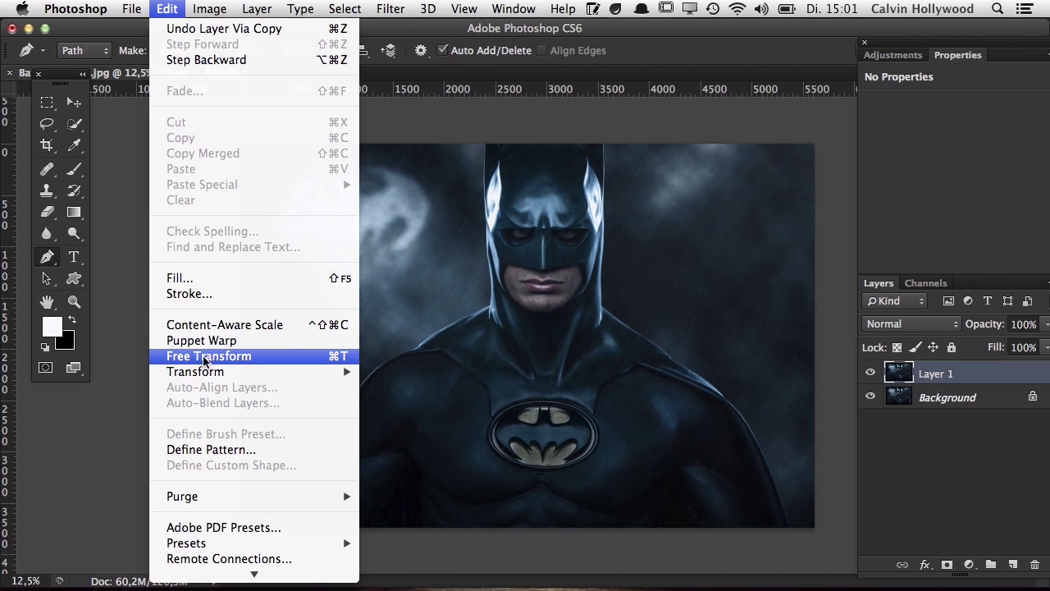
left_click(275, 360)
left_click_drag(231, 142, 385, 289)
key("p")
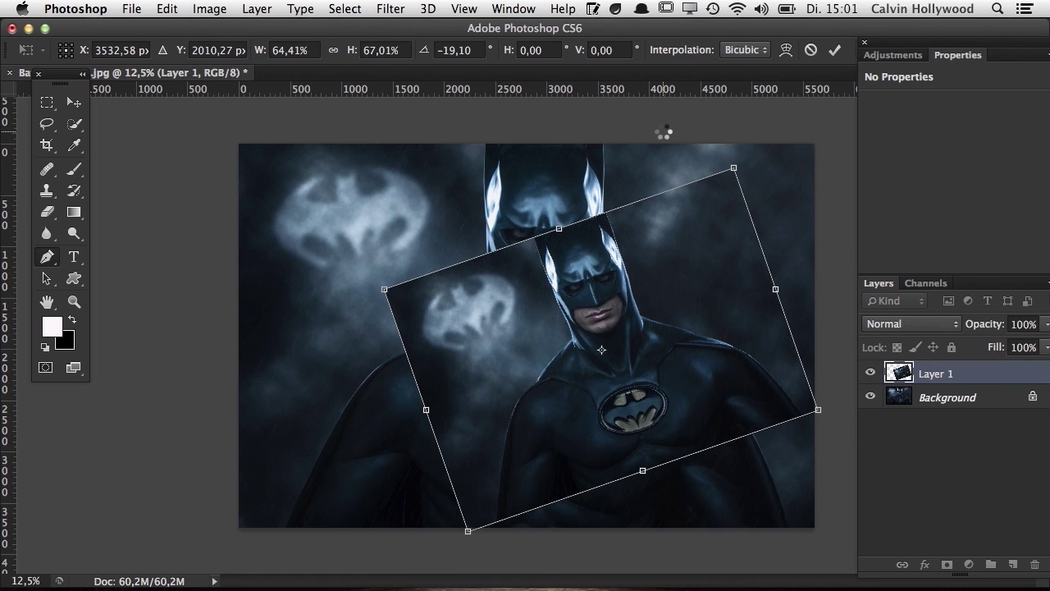
Undo the free transform and the duplication of the Background layer.
left_click(167, 9)
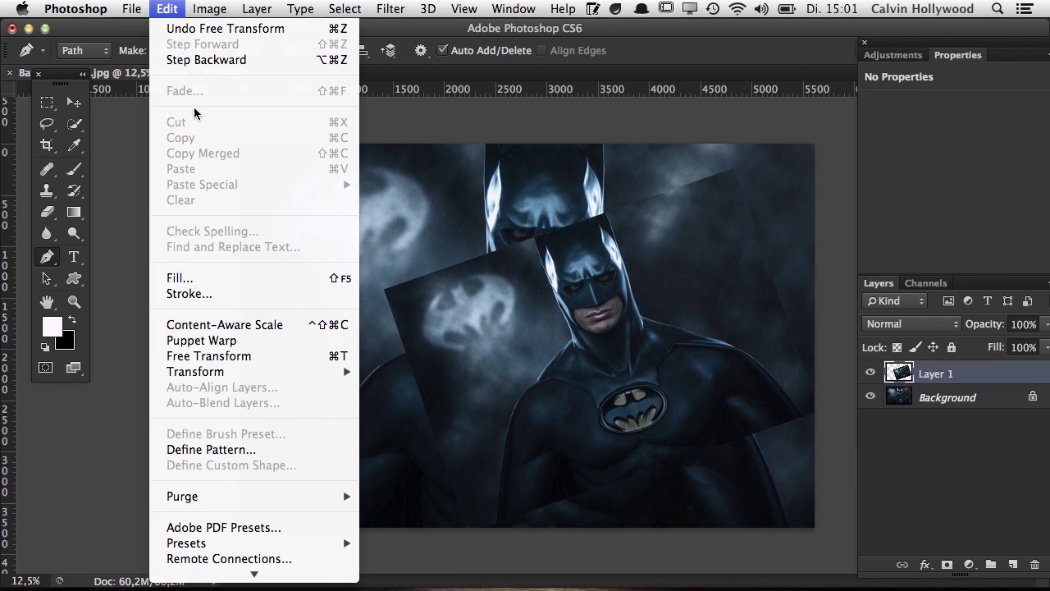
left_click(230, 341)
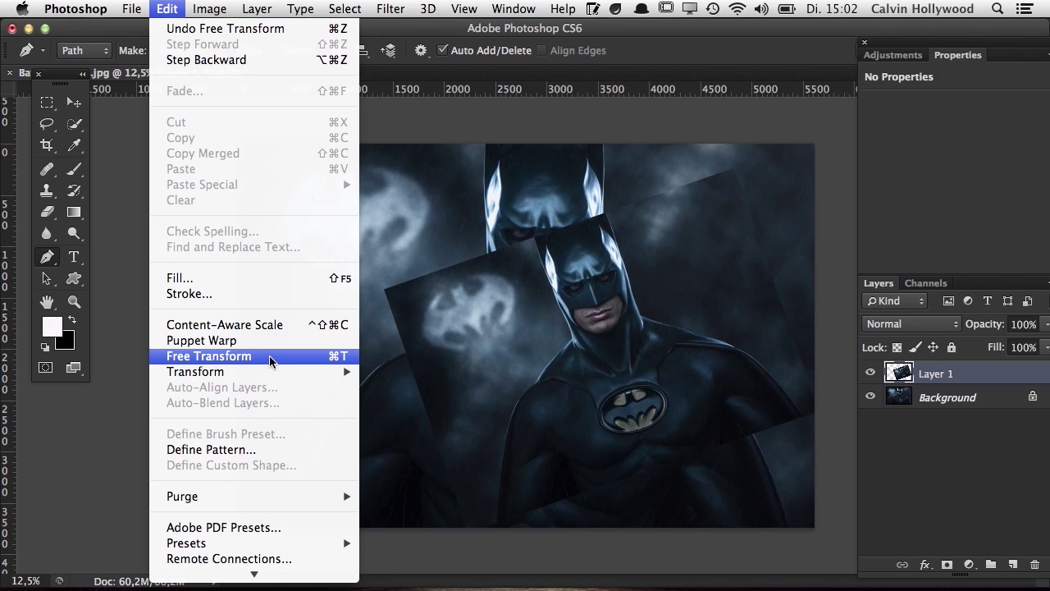
mouse_move(275, 374)
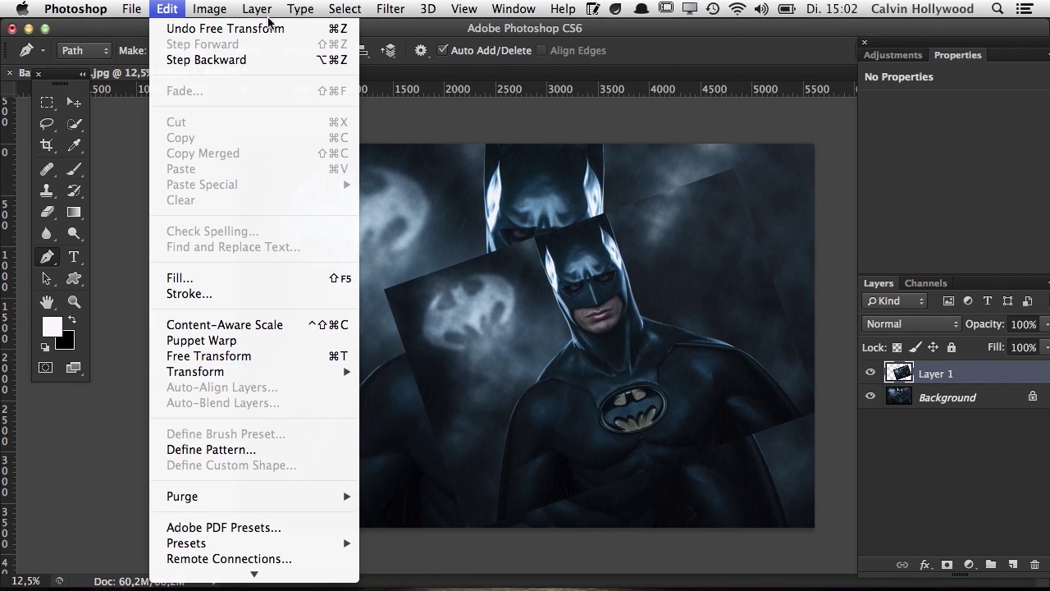
left_click(170, 9)
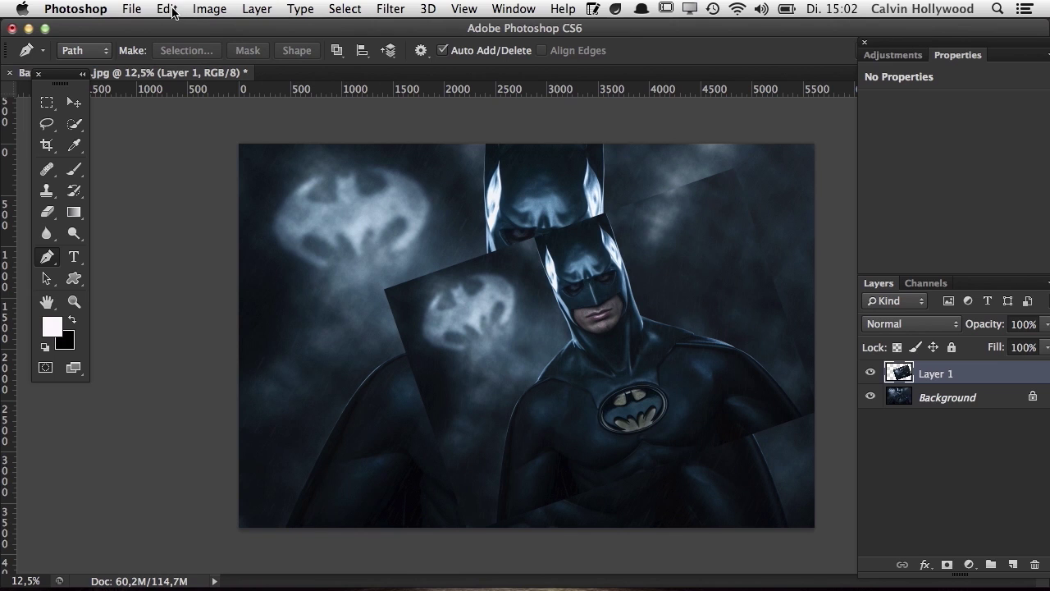
key("super+z")
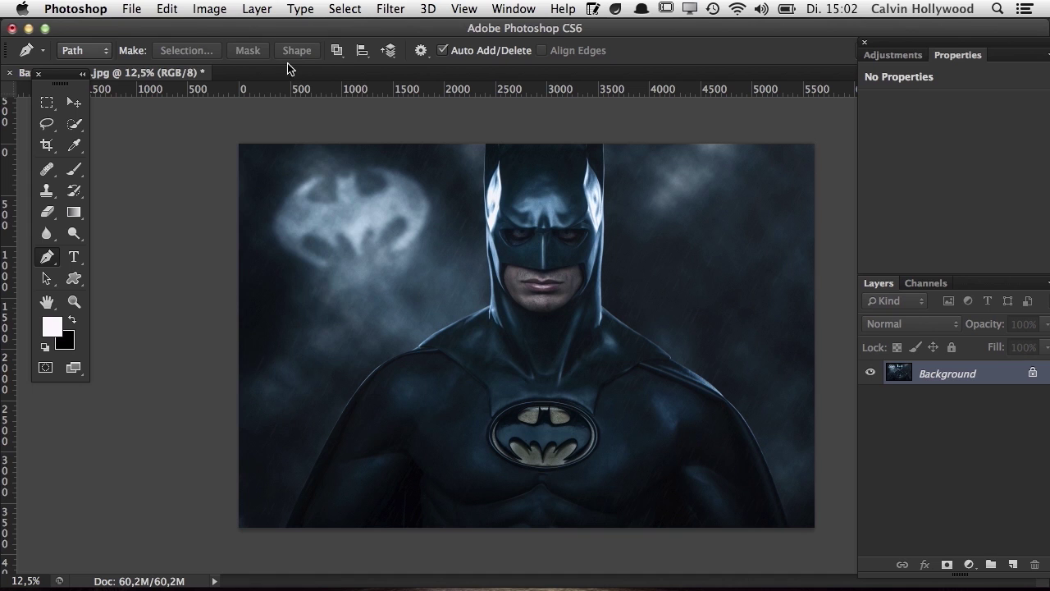
Try an image width of 1000 pixels in Image Size, and clear the width value.
left_click(209, 10)
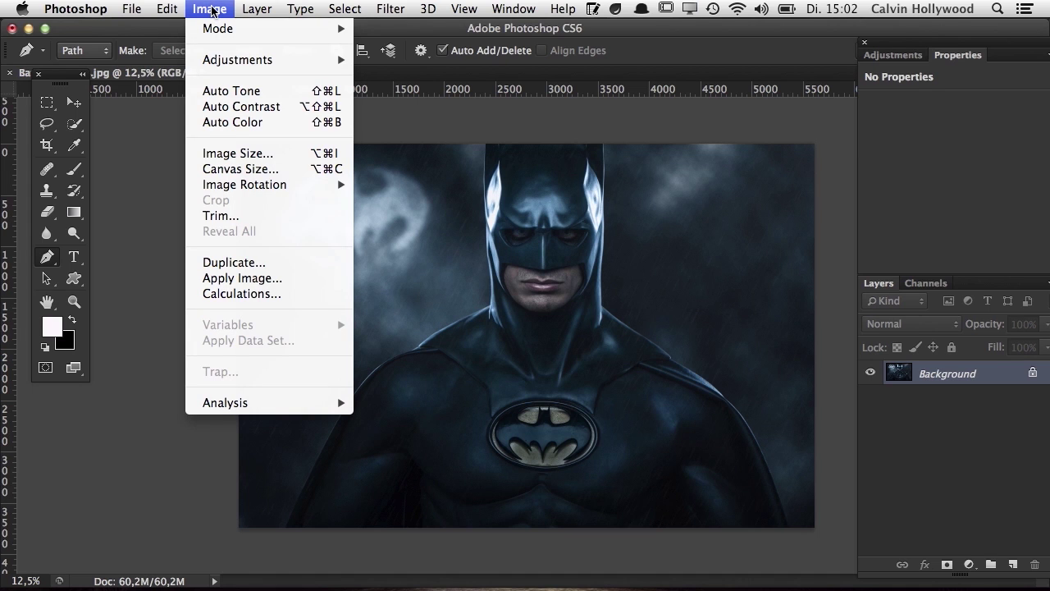
left_click(271, 156)
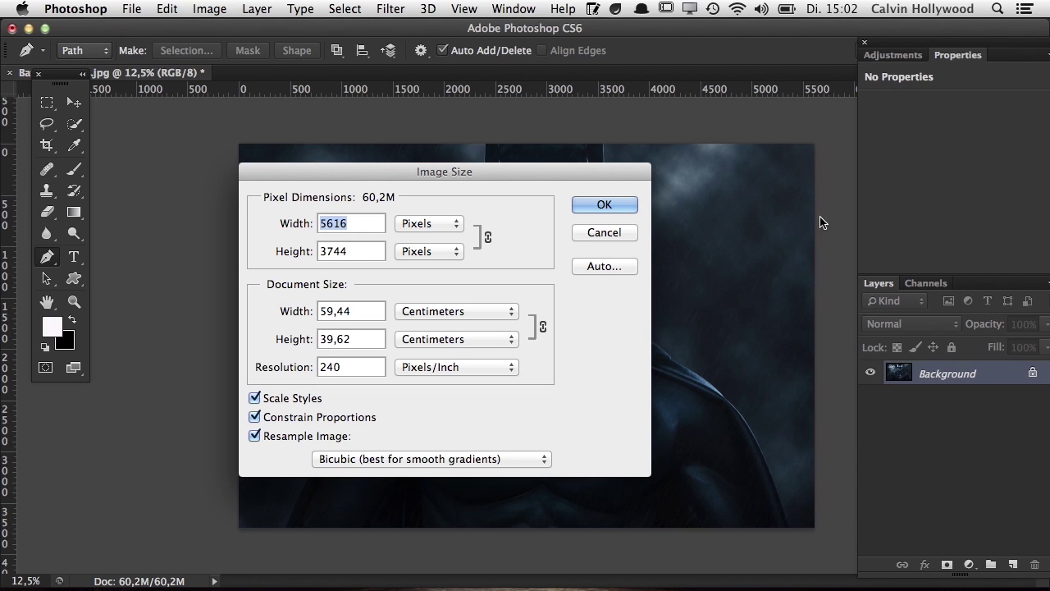
type("9")
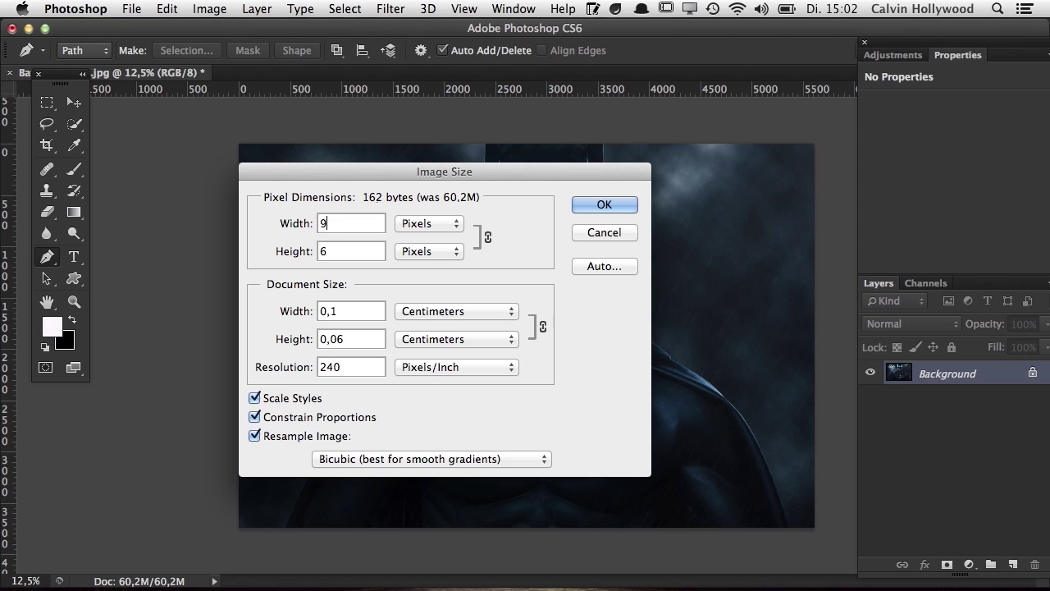
key("BackSpace")
type("1000")
key("BackSpace")
key("BackSpace")
key("BackSpace")
key("BackSpace")
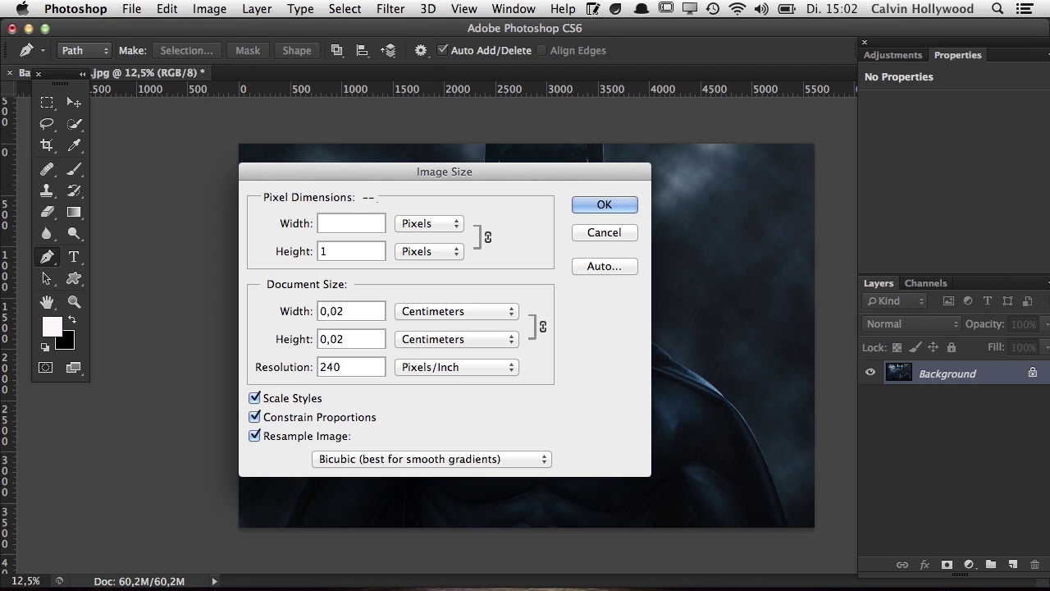
Try image widths of 600 and 900 pixels with constrained proportions, and cancel the resize.
type("600")
key("BackSpace")
key("BackSpace")
key("BackSpace")
type("900")
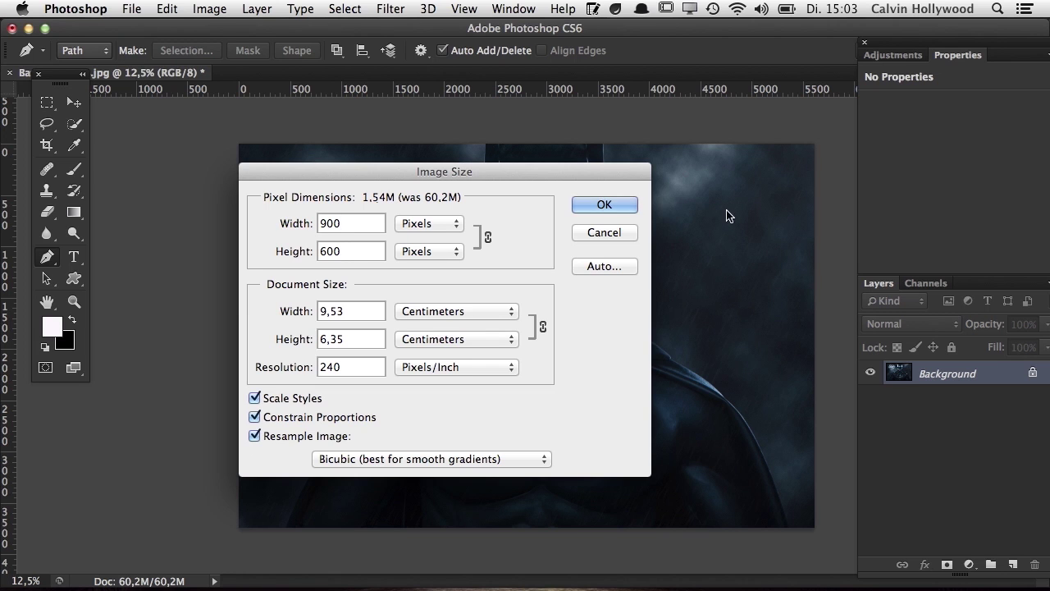
left_click(615, 233)
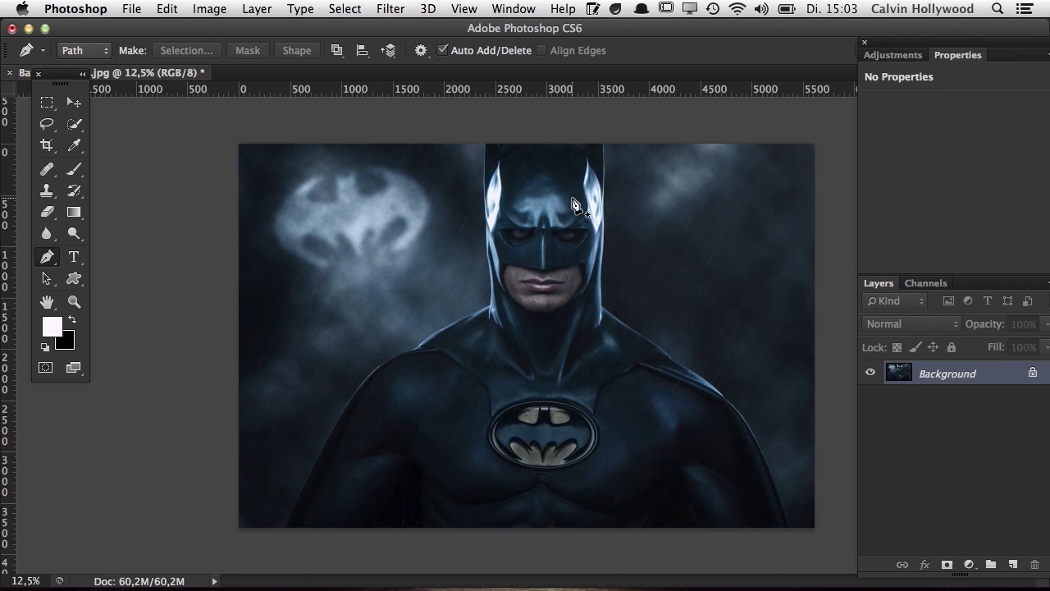
Apply a Color Balance adjustment directly to the Background layer, shifting the midtones toward cyan and blue.
left_click(210, 11)
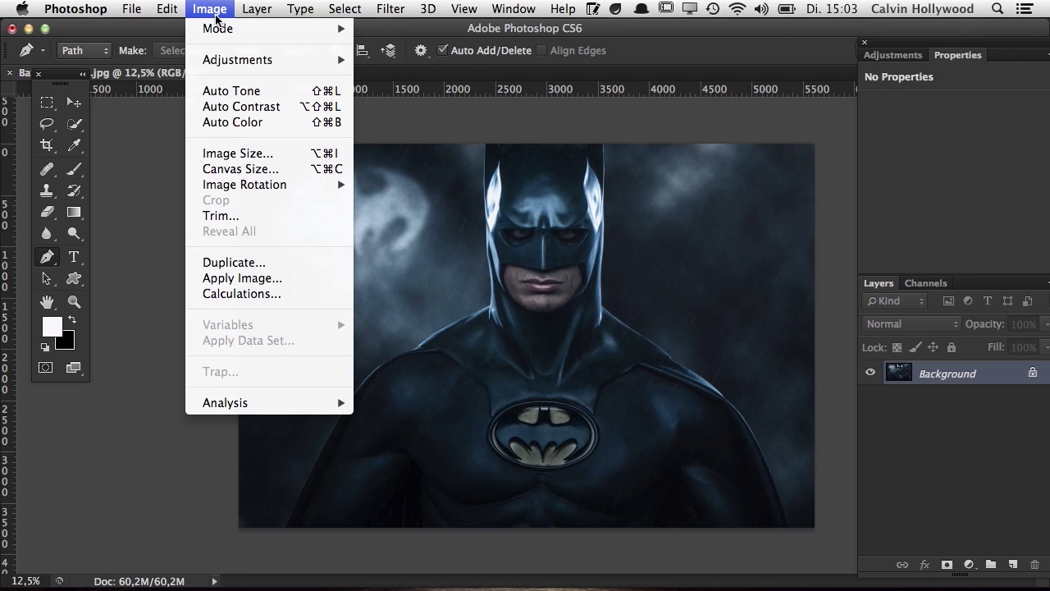
mouse_move(233, 62)
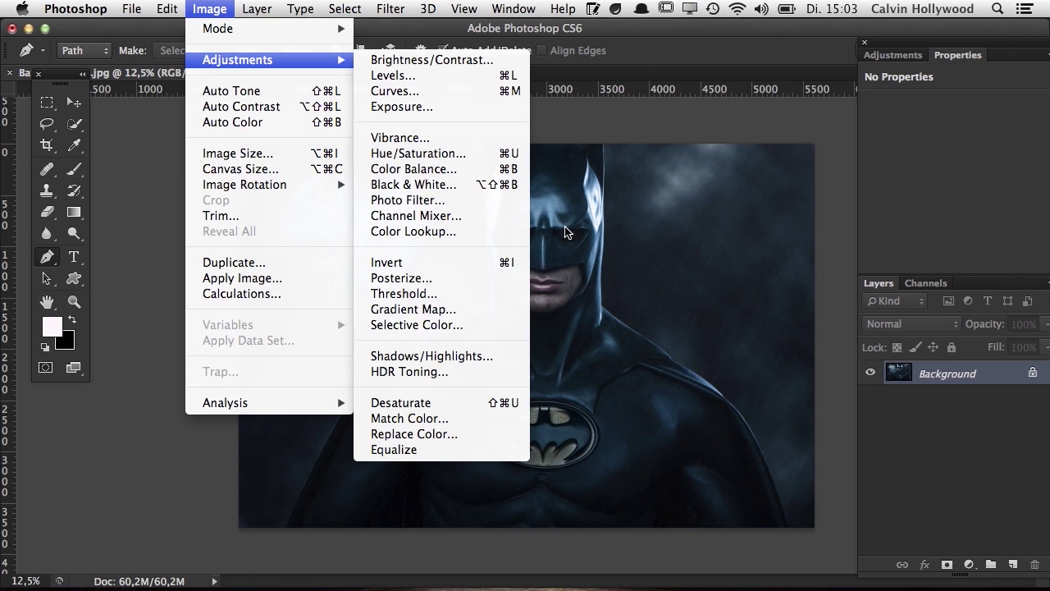
left_click(426, 170)
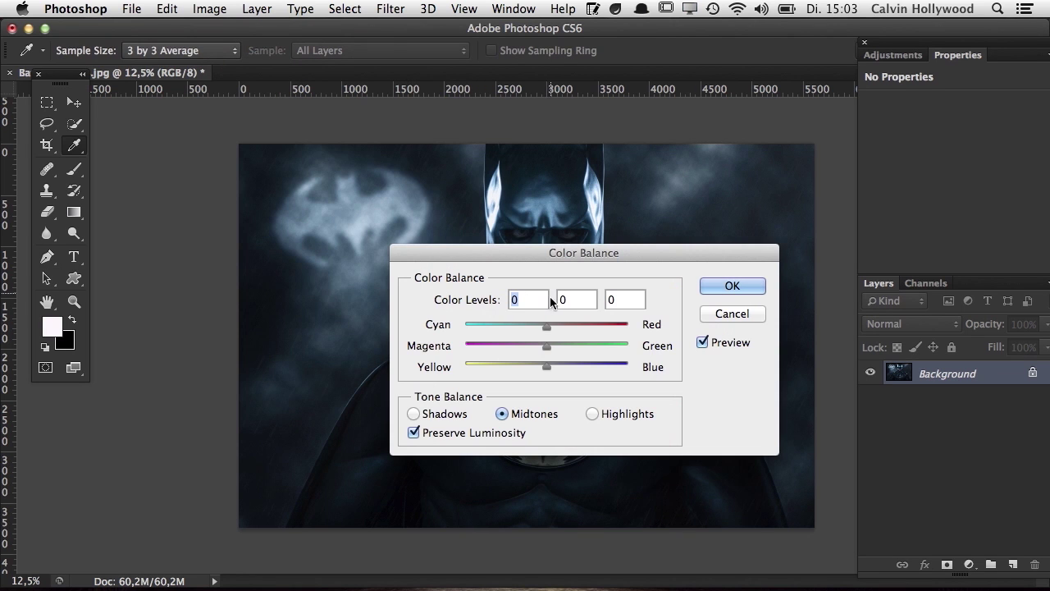
left_click_drag(541, 325, 503, 325)
left_click_drag(546, 366, 576, 366)
left_click_drag(629, 254, 335, 117)
left_click(459, 146)
key("p")
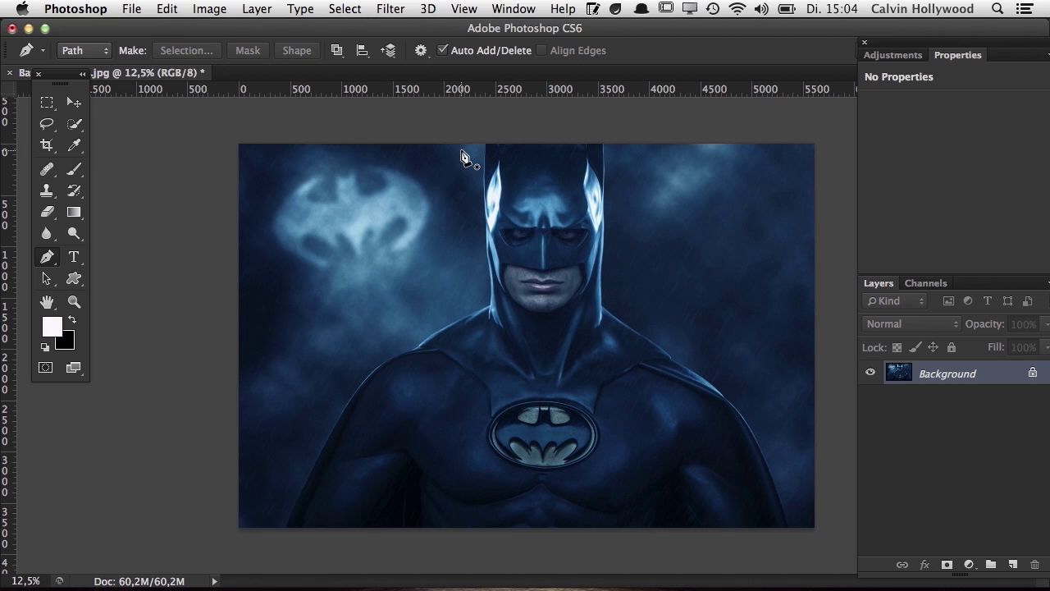
Undo the Color Balance adjustment on the Background layer.
left_click(209, 9)
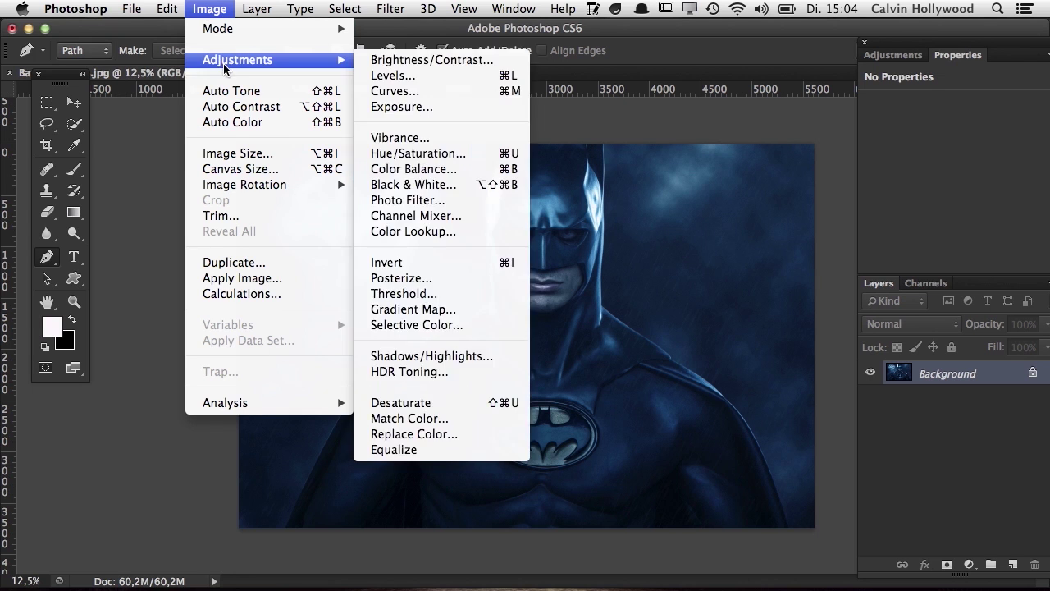
left_click(174, 65)
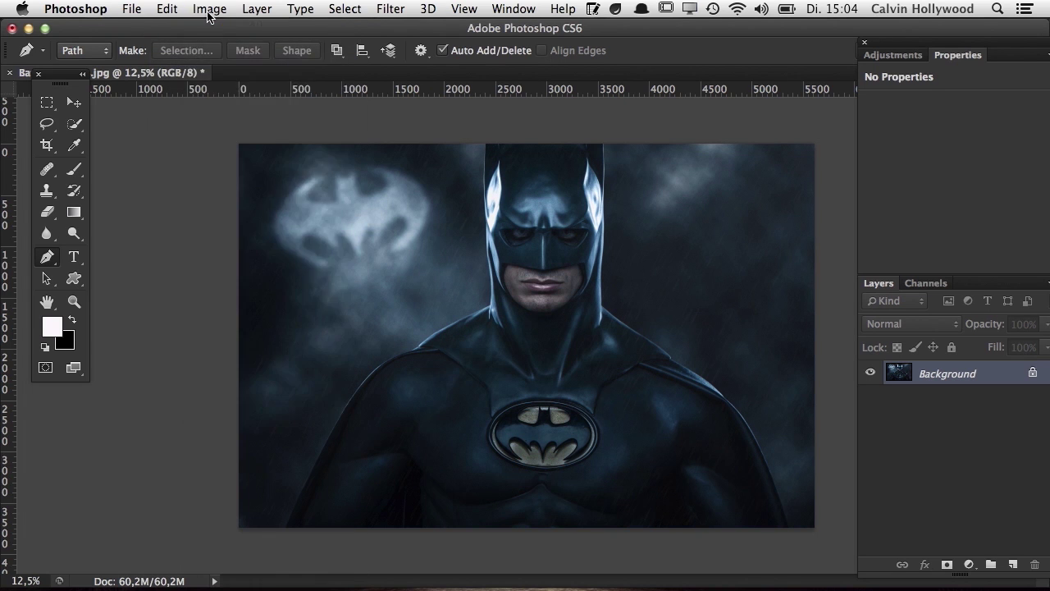
left_click(210, 9)
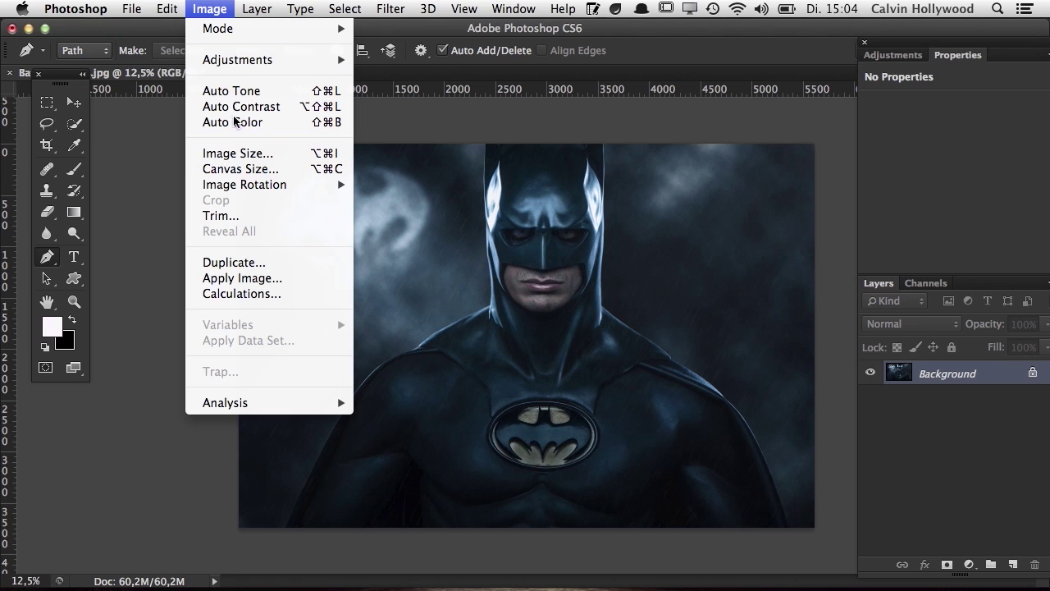
left_click(217, 10)
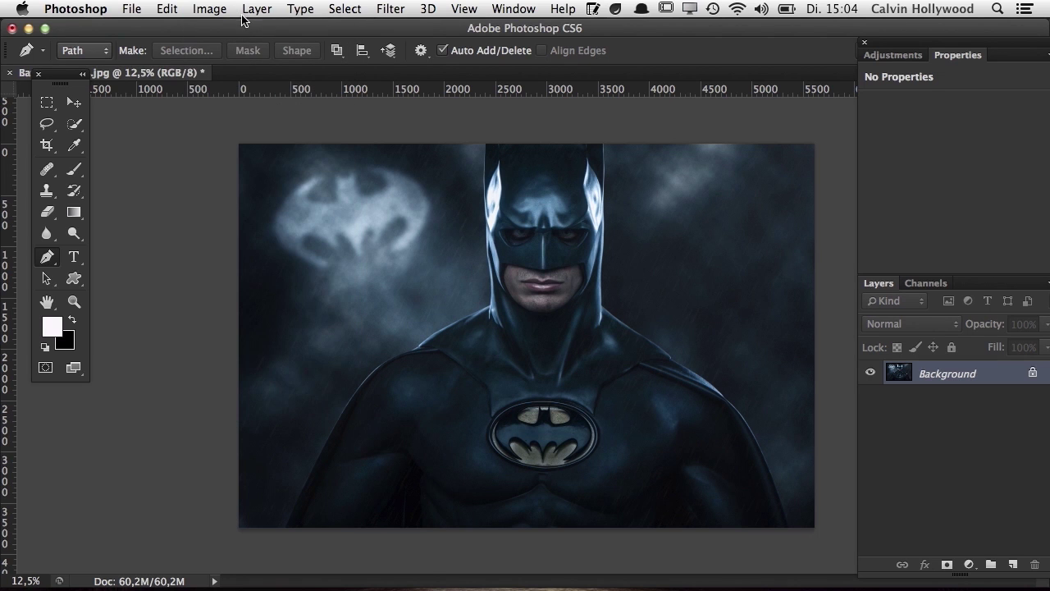
Add a Color Balance adjustment layer with midtones set to -45 for Cyan/Red and +47 for Yellow/Blue.
left_click(255, 9)
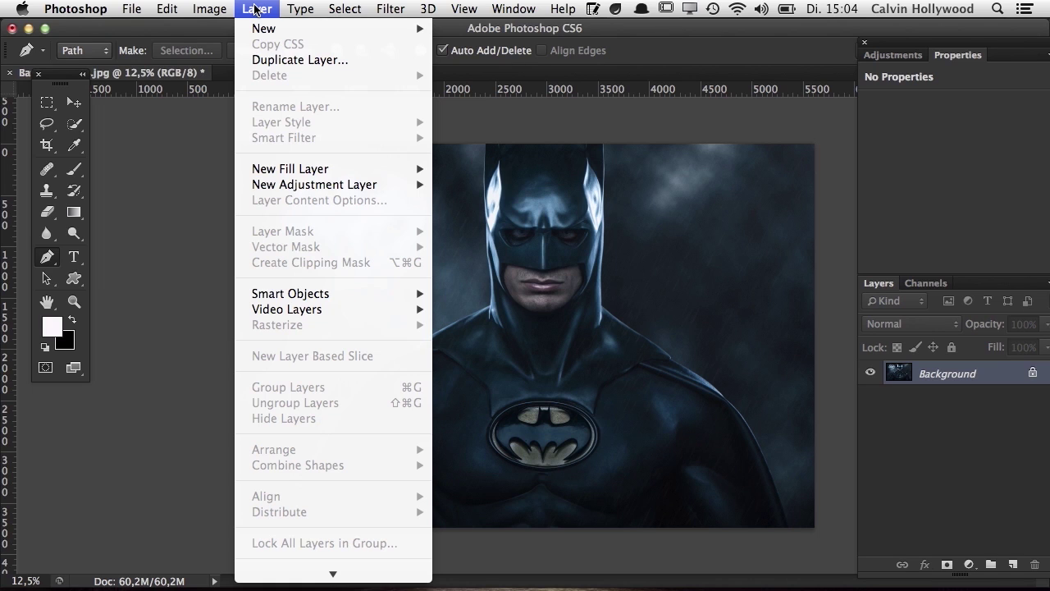
mouse_move(322, 186)
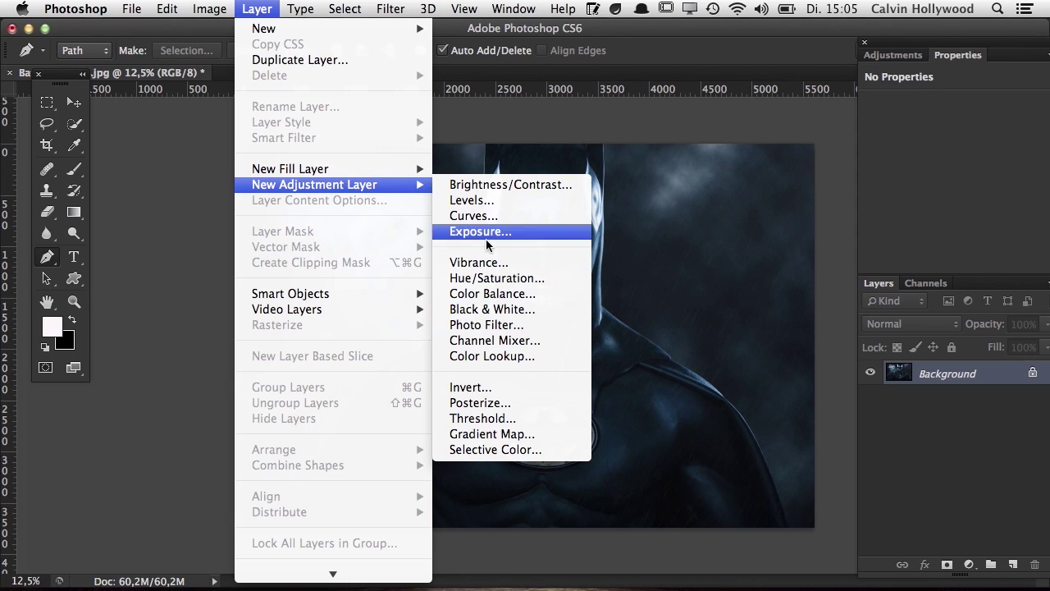
left_click(509, 294)
left_click(781, 93)
left_click_drag(933, 146, 905, 146)
left_click_drag(932, 202, 960, 205)
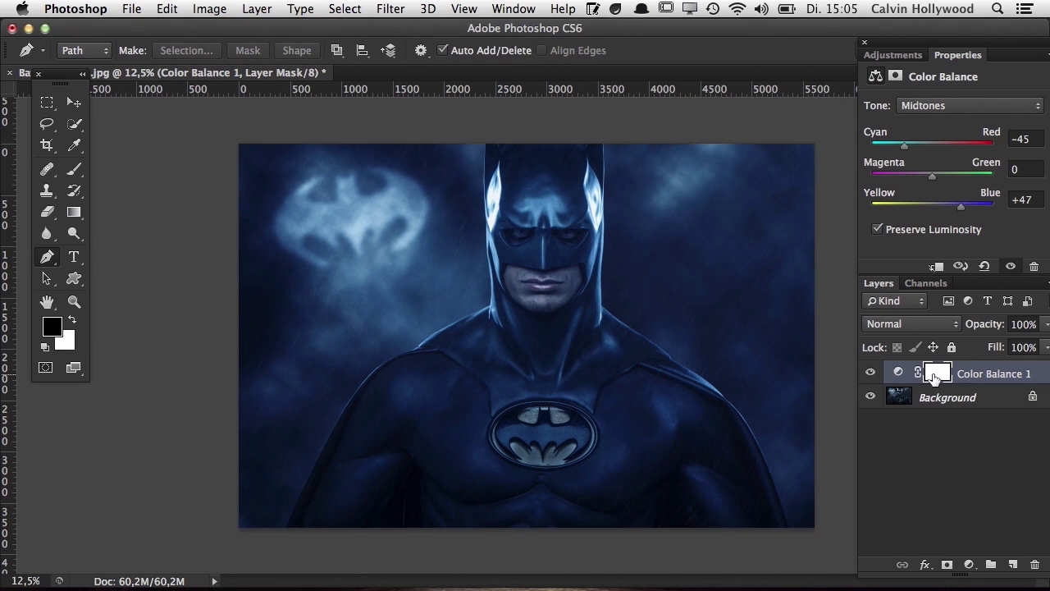
Shift the adjustment layer's colour levels back toward red and yellow, and delete the layer.
left_click_drag(905, 147, 949, 153)
left_click_drag(964, 206, 930, 220)
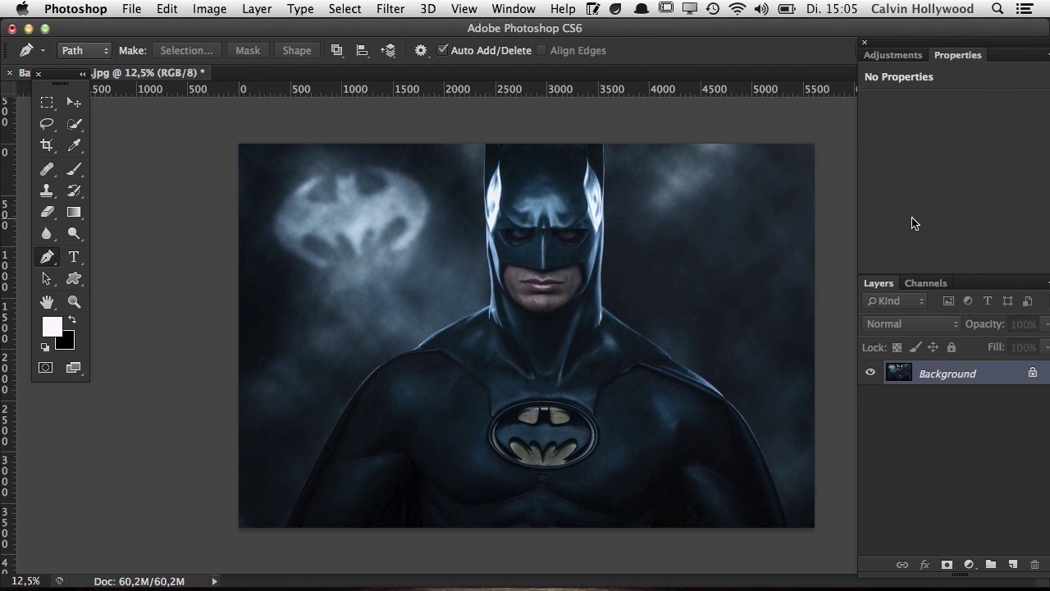
left_click(172, 9)
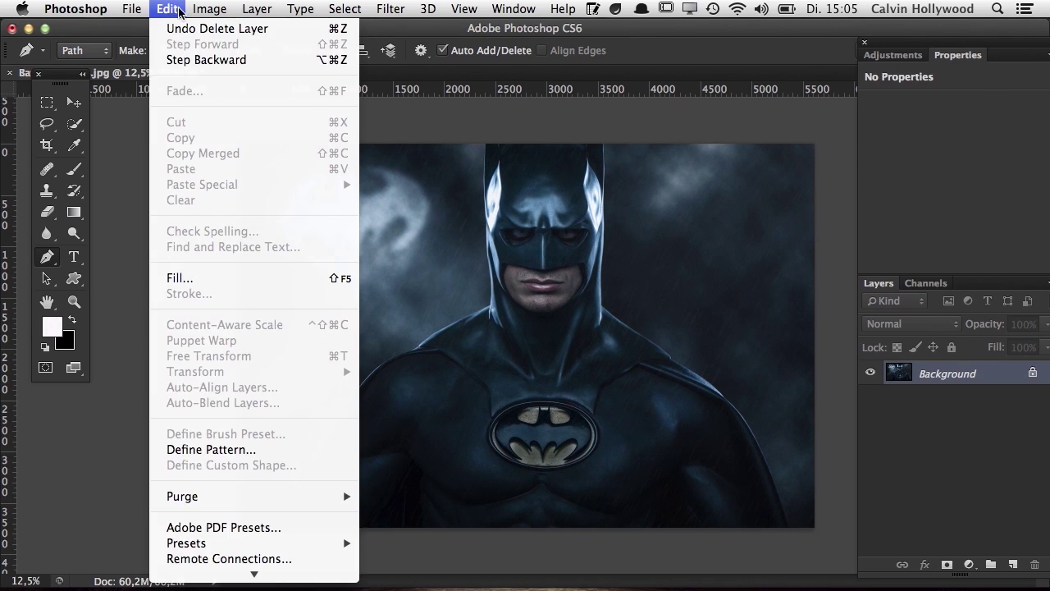
mouse_move(199, 14)
mouse_move(252, 12)
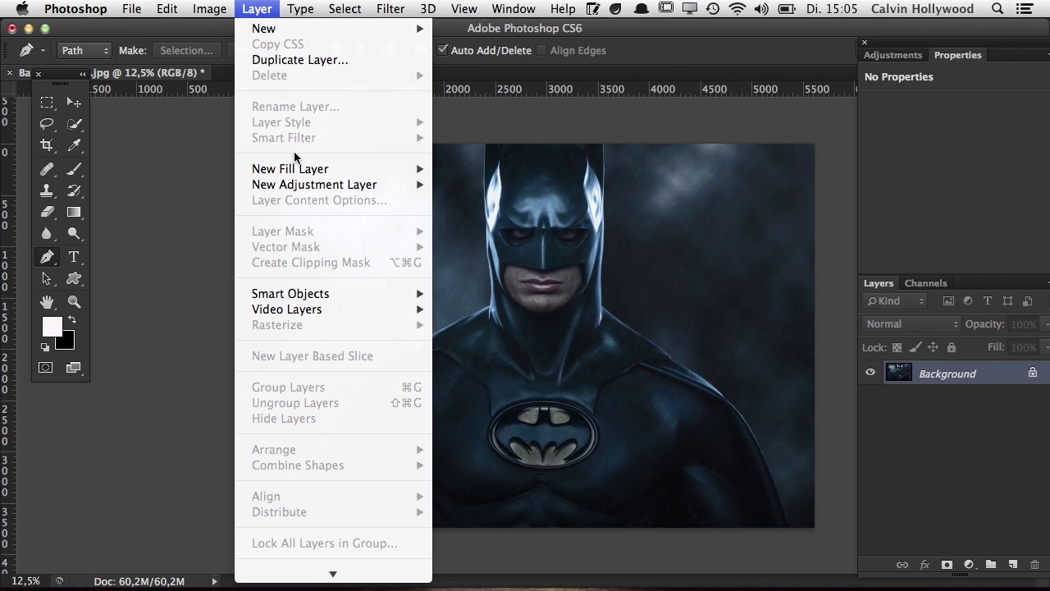
mouse_move(308, 184)
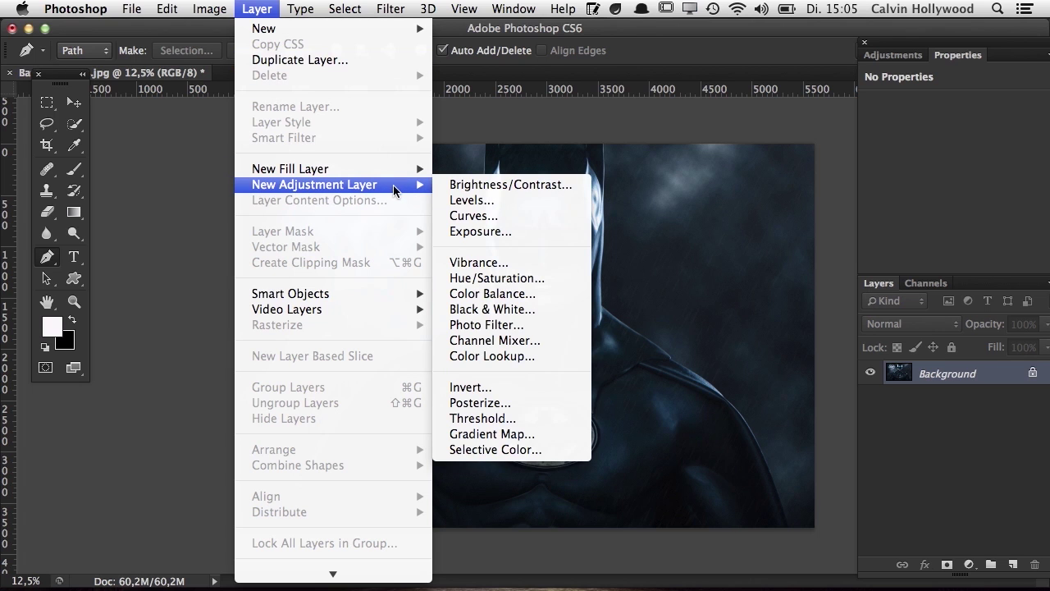
mouse_move(397, 168)
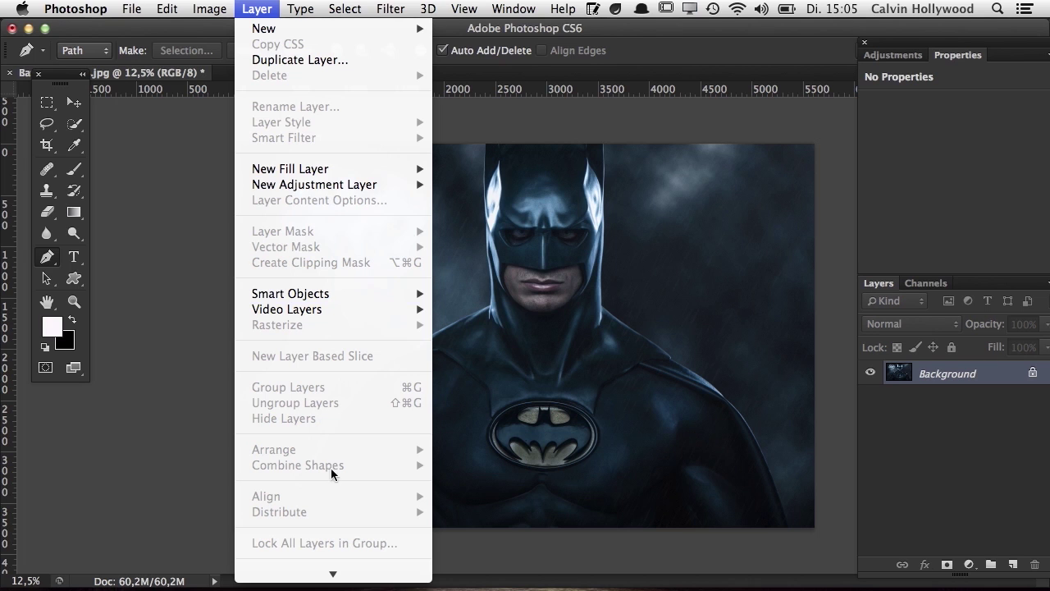
left_click(259, 9)
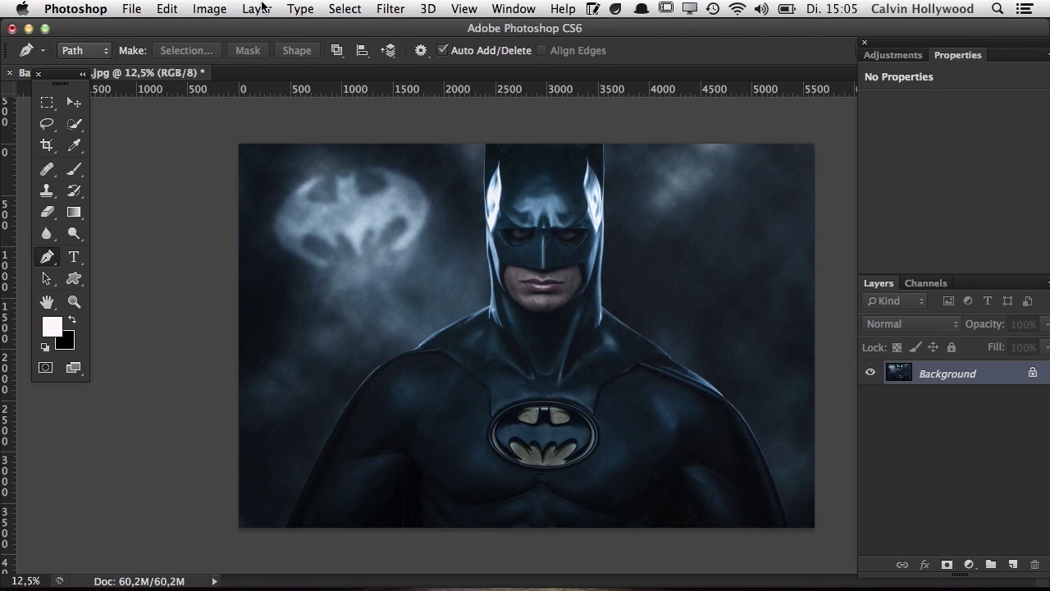
left_click(300, 10)
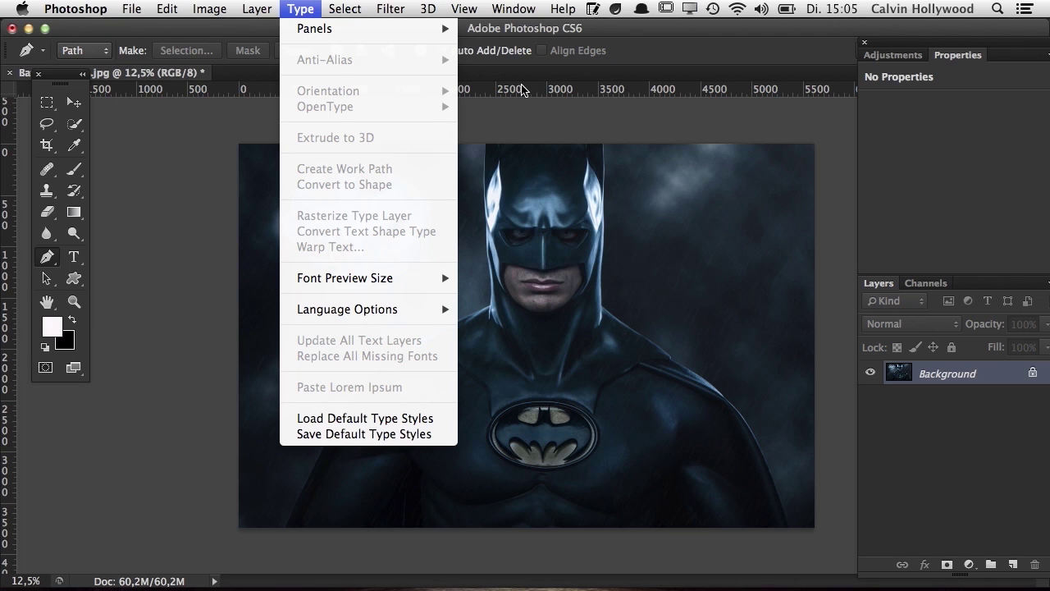
mouse_move(349, 10)
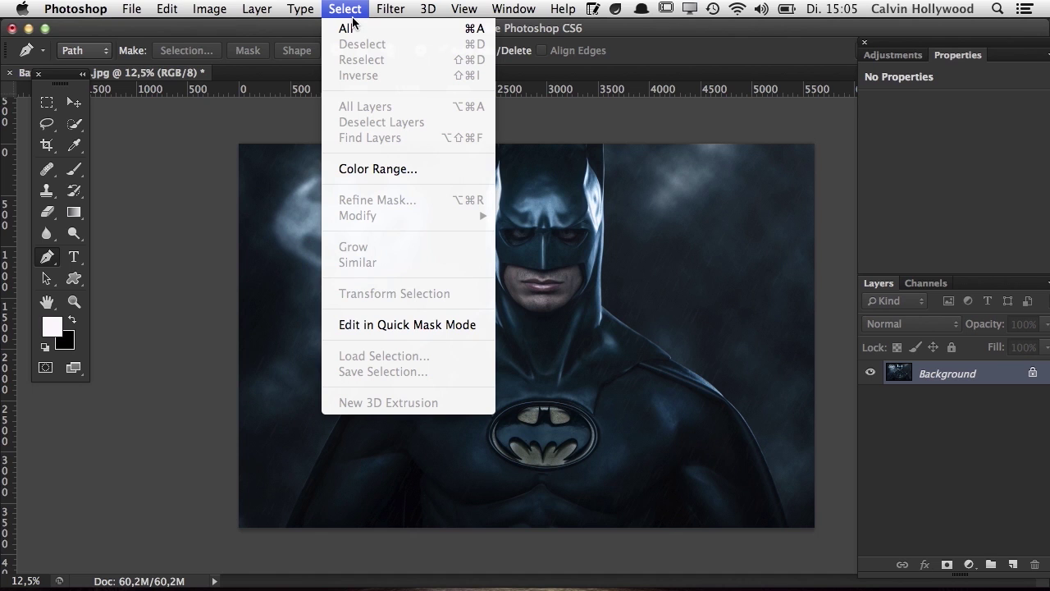
left_click(614, 228)
Draw an elliptical selection around Batman's head and upper shoulders with the Elliptical Marquee tool.
left_click_drag(46, 104, 139, 120)
left_click_drag(373, 177, 686, 385)
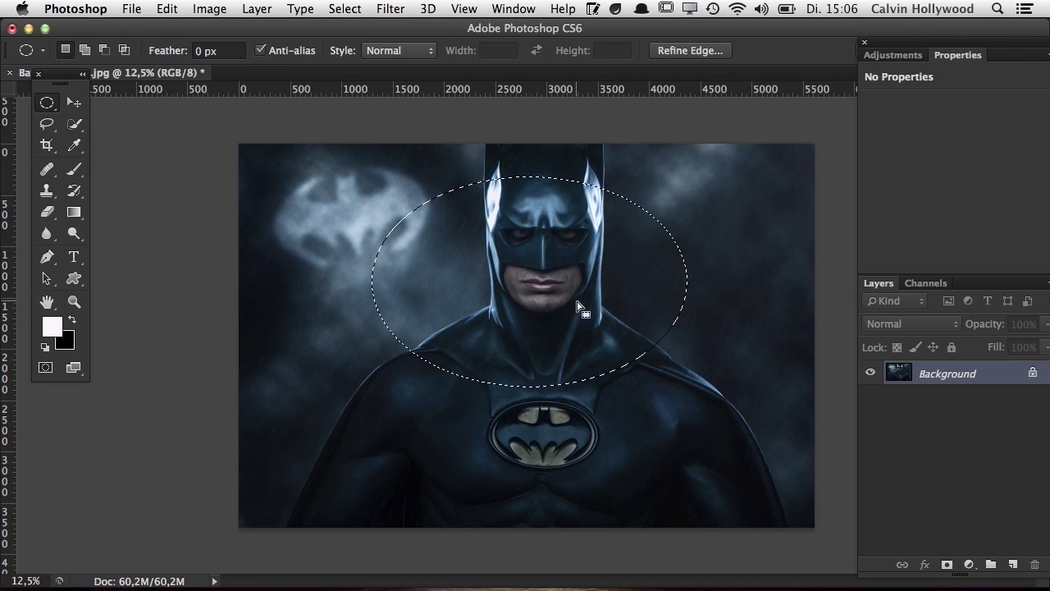
right_click(519, 245)
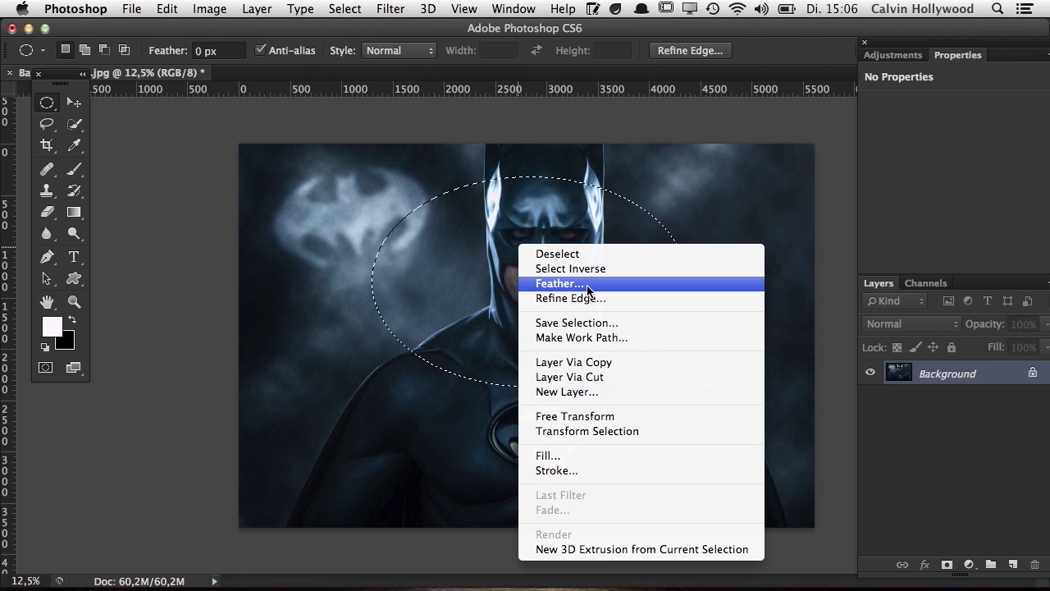
left_click(643, 181)
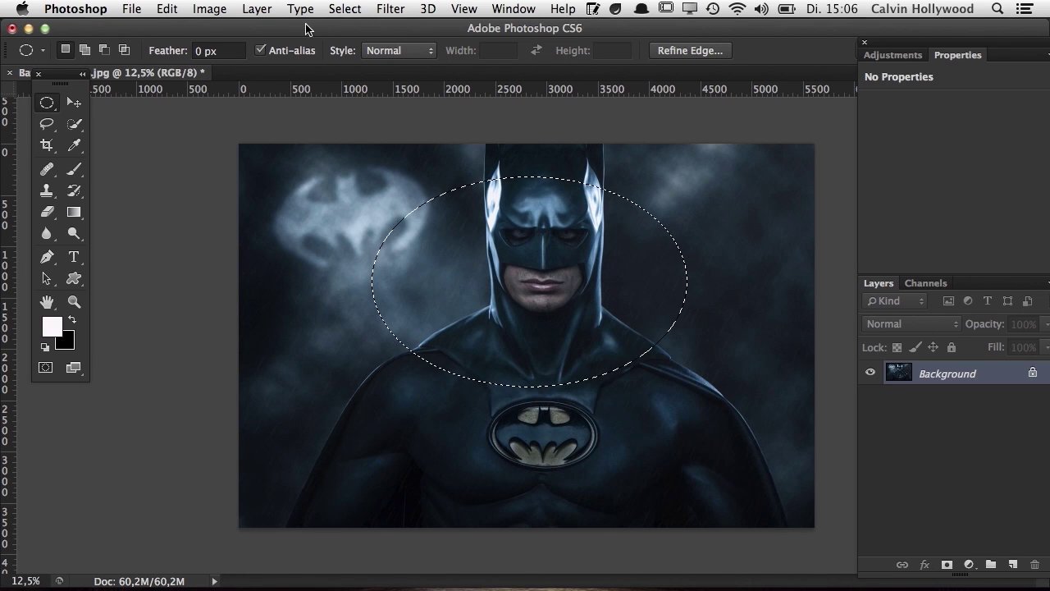
left_click(346, 10)
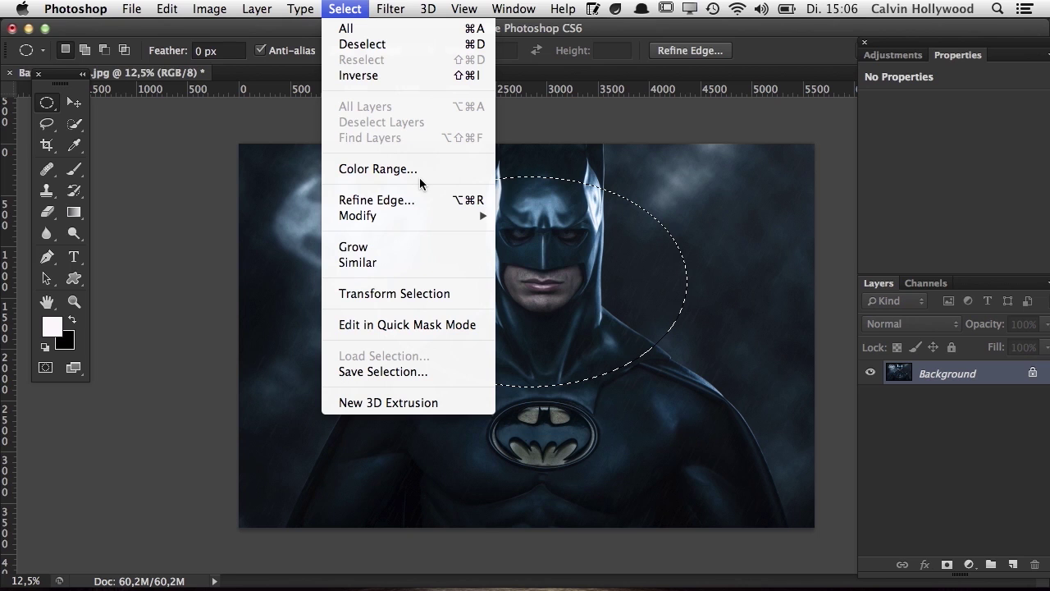
mouse_move(419, 217)
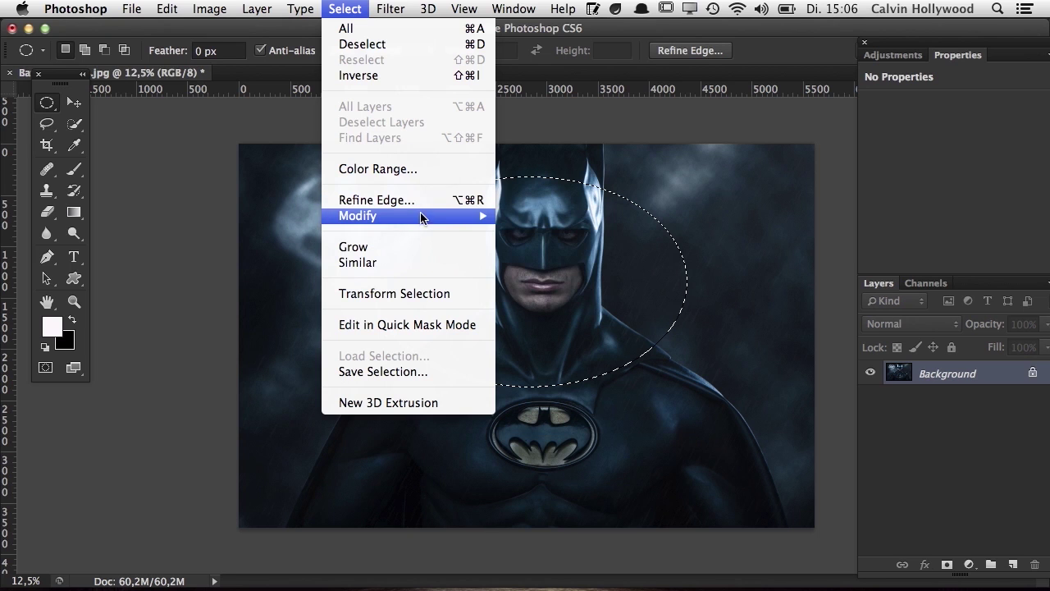
left_click(345, 10)
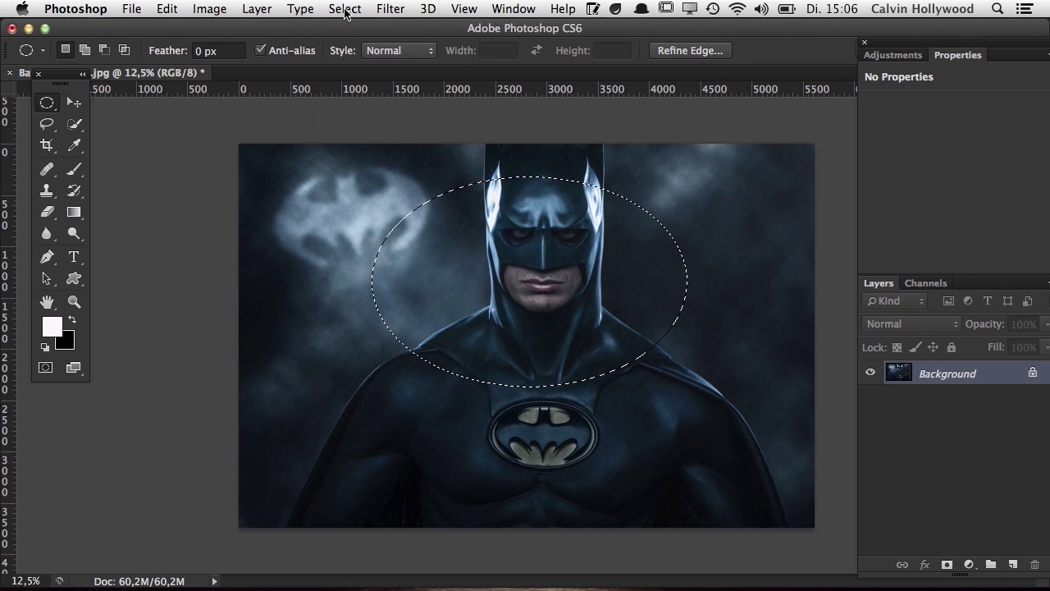
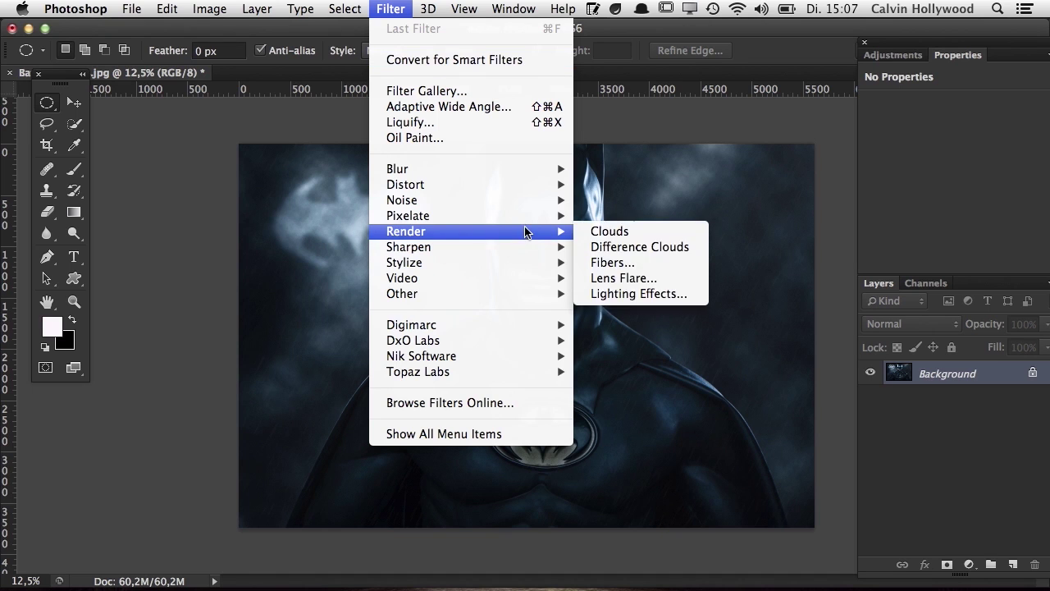
Try the Unsharp Mask filter with an amount of 184% and a radius of 1,0 pixels, and cancel it.
mouse_move(439, 246)
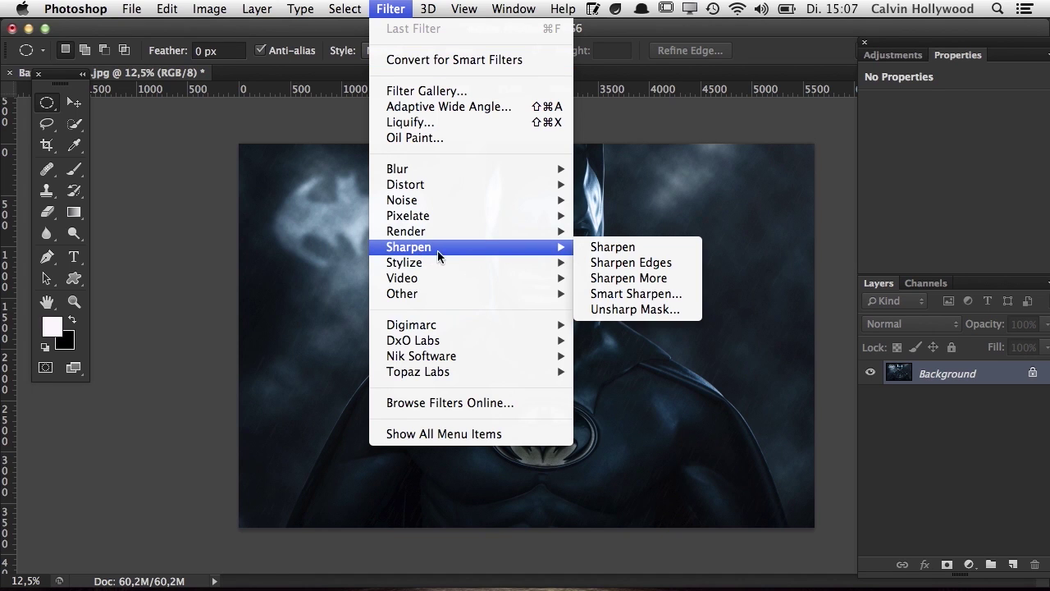
left_click(661, 310)
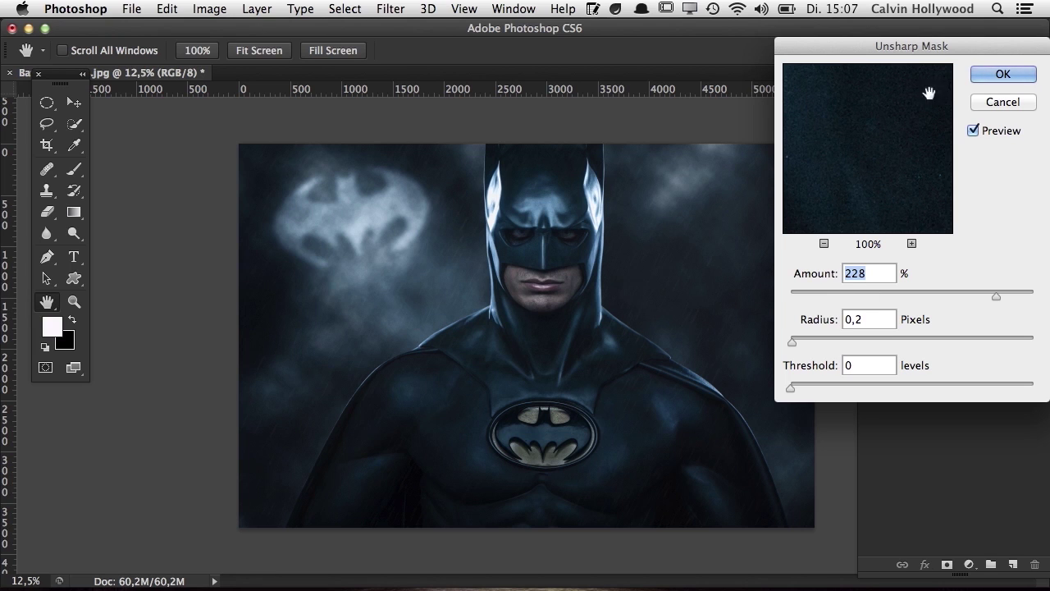
left_click_drag(793, 342, 803, 343)
left_click_drag(992, 293, 978, 292)
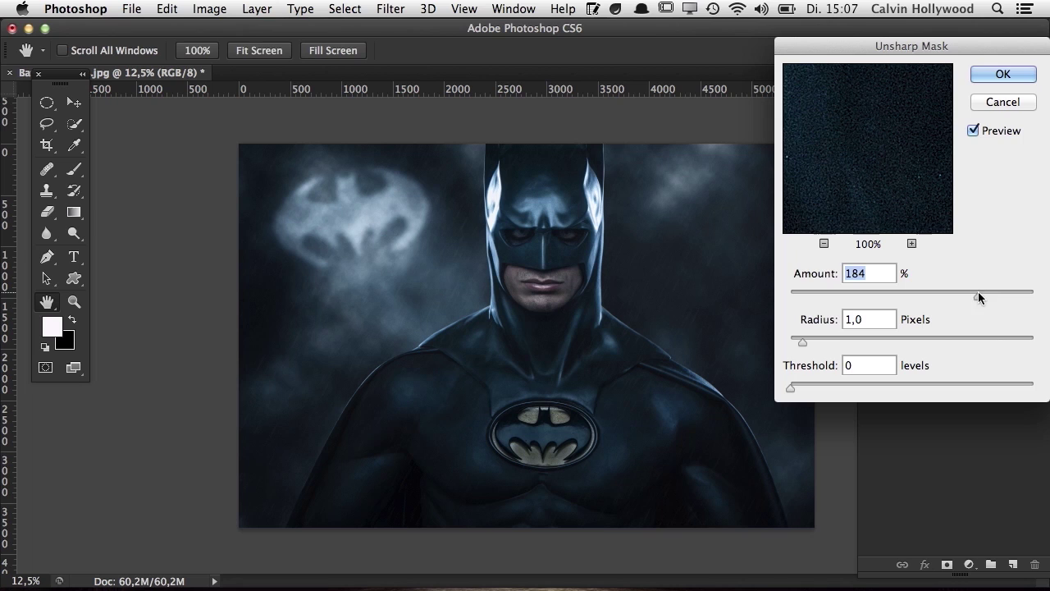
left_click(1005, 103)
Examine the Noise and Blur filter groups and the Topaz Labs, DxO Labs and Nik Software plug-ins.
left_click(391, 9)
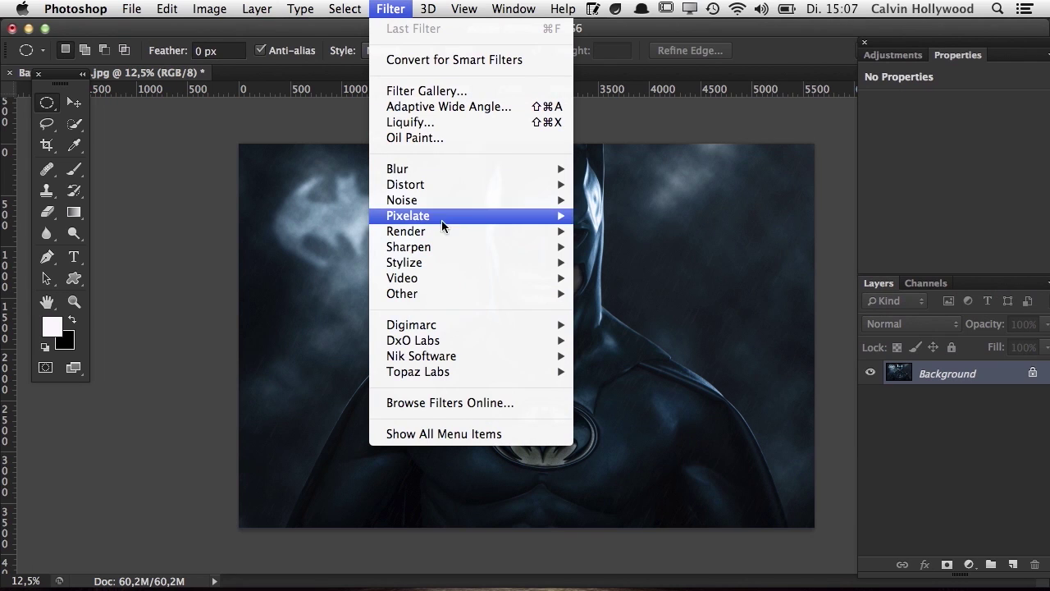
mouse_move(439, 202)
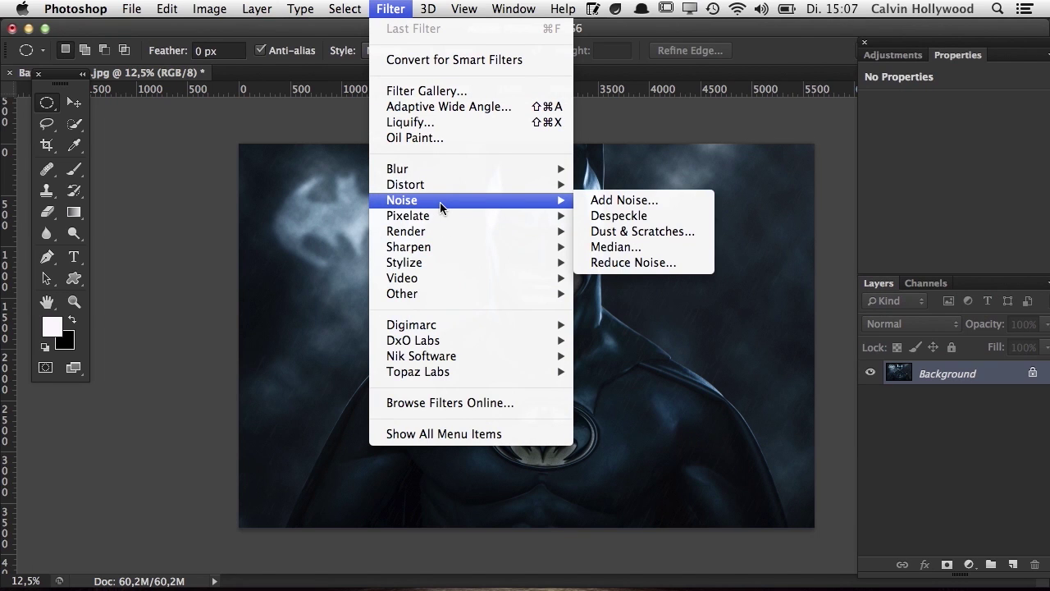
mouse_move(535, 169)
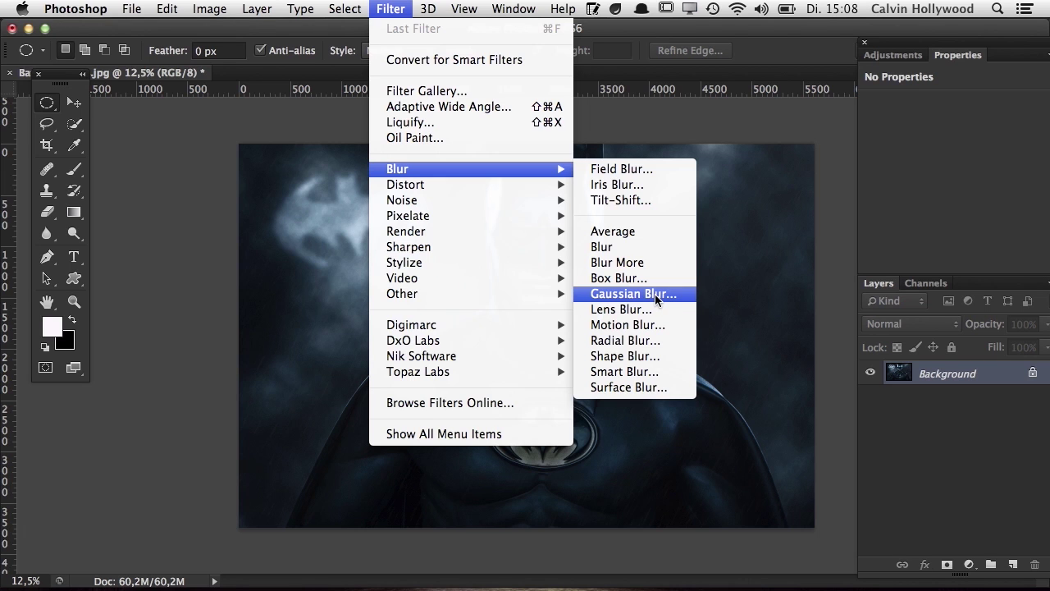
mouse_move(456, 294)
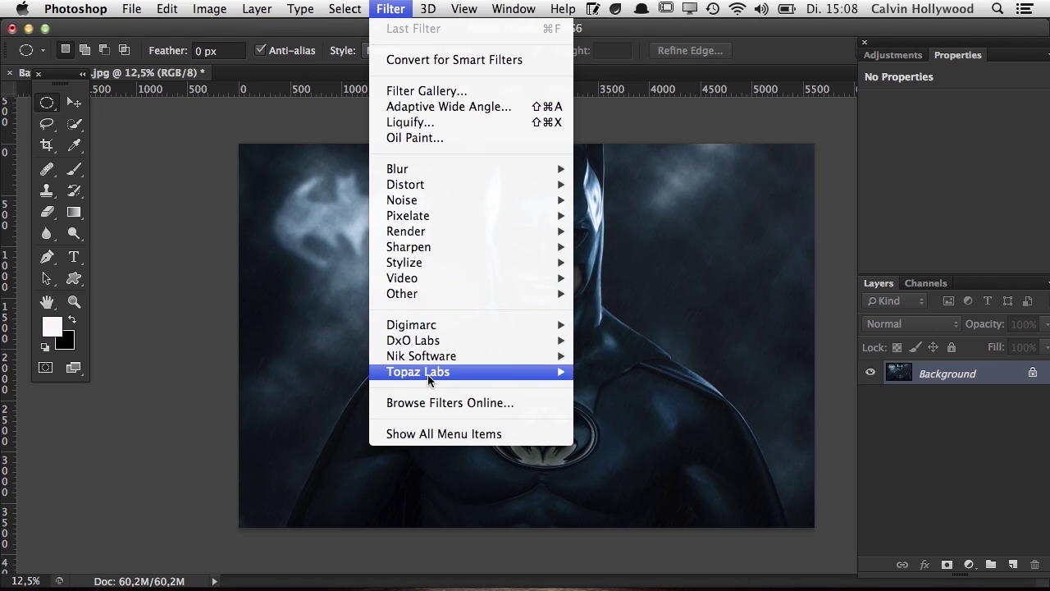
mouse_move(440, 358)
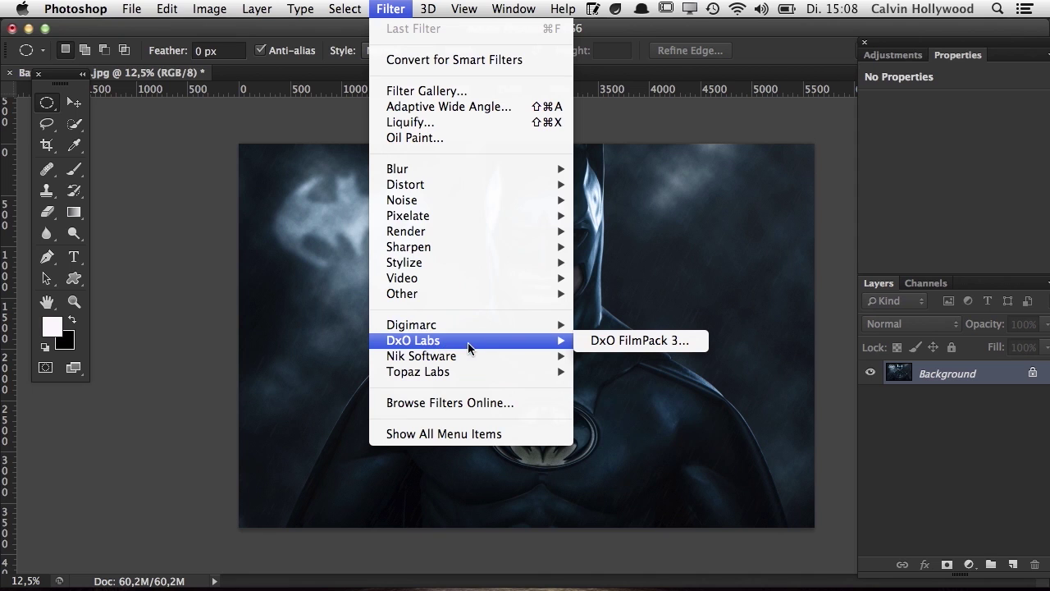
mouse_move(458, 342)
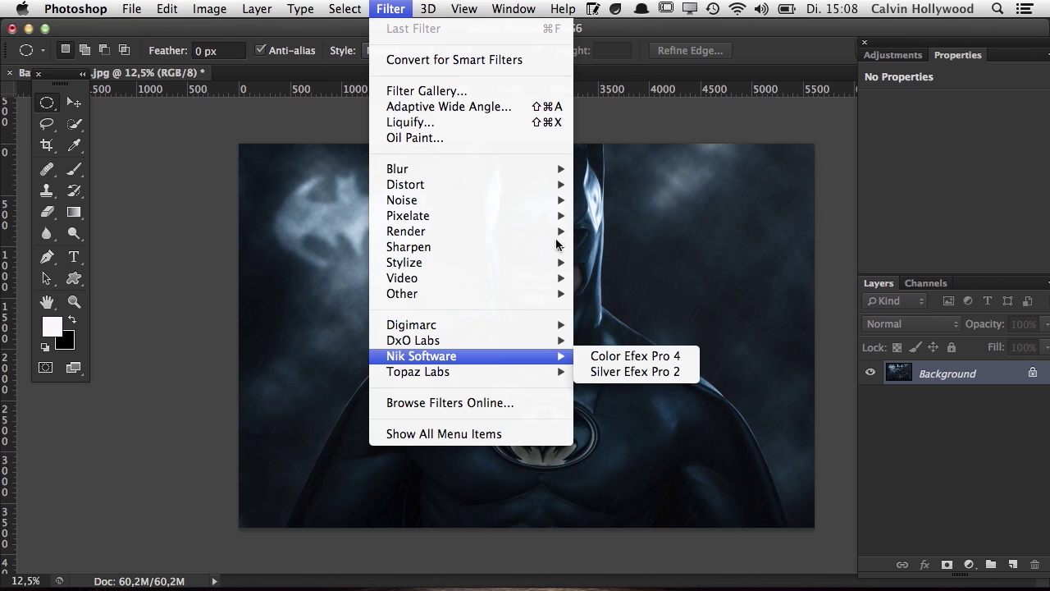
left_click(397, 9)
Duplicate the Background layer and make a 3D postcard mesh from the copy, switching to the 3D workspace.
left_click(427, 9)
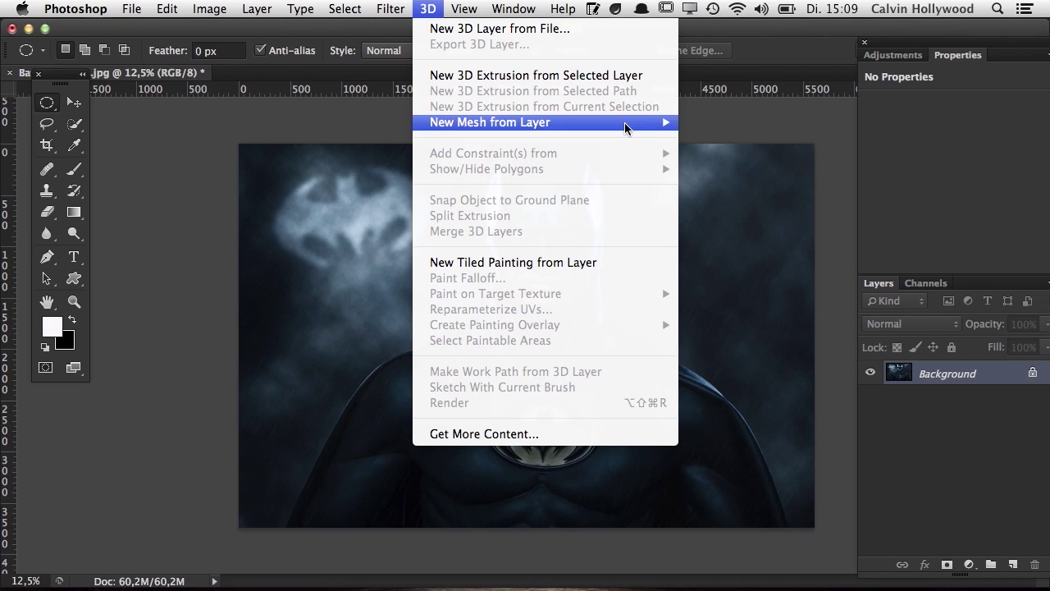
left_click(835, 119)
key("super+j")
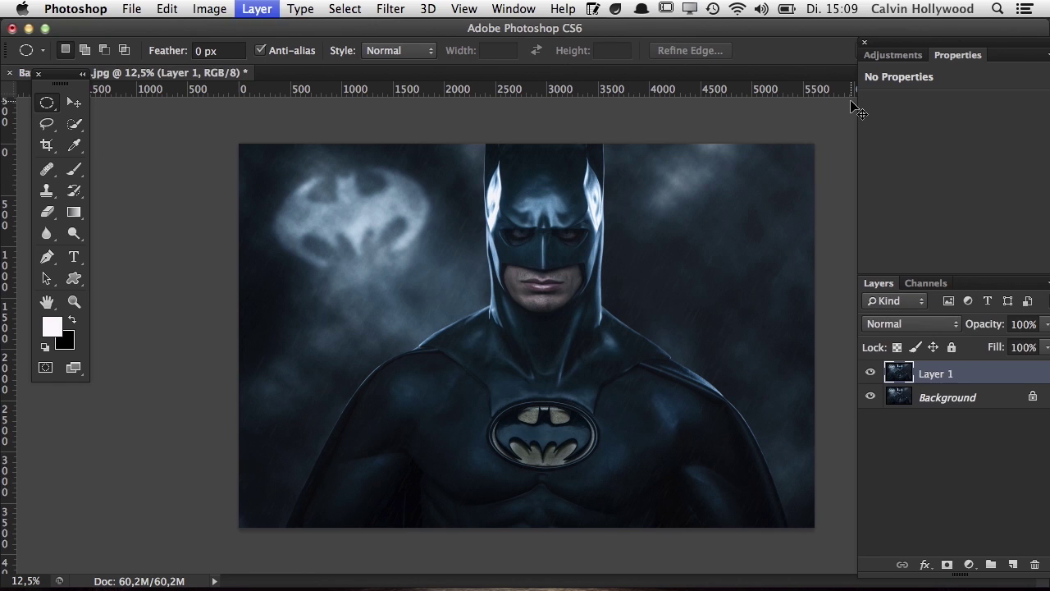
left_click(390, 9)
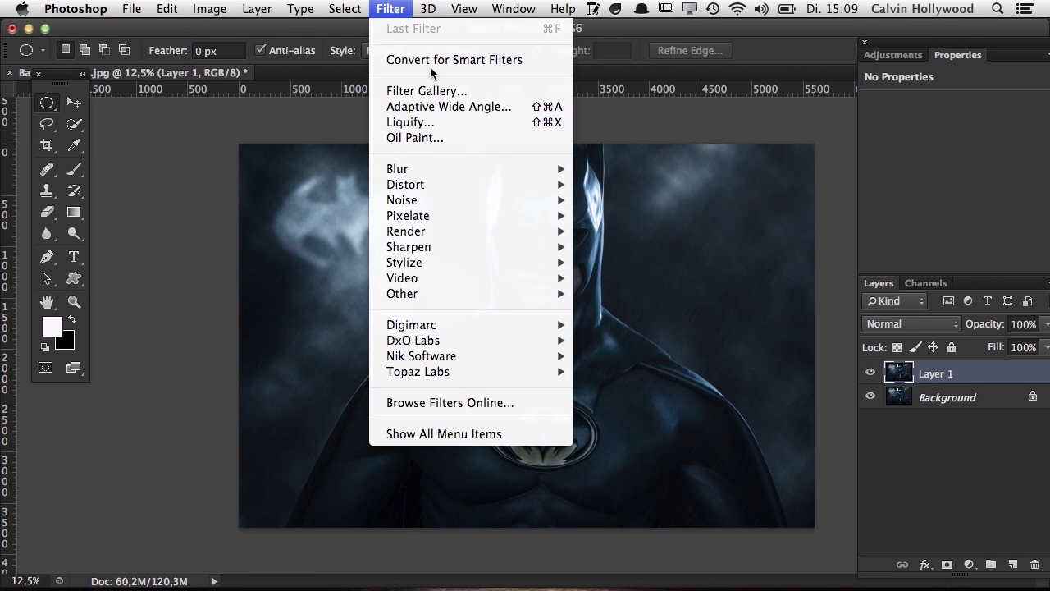
mouse_move(434, 18)
mouse_move(488, 123)
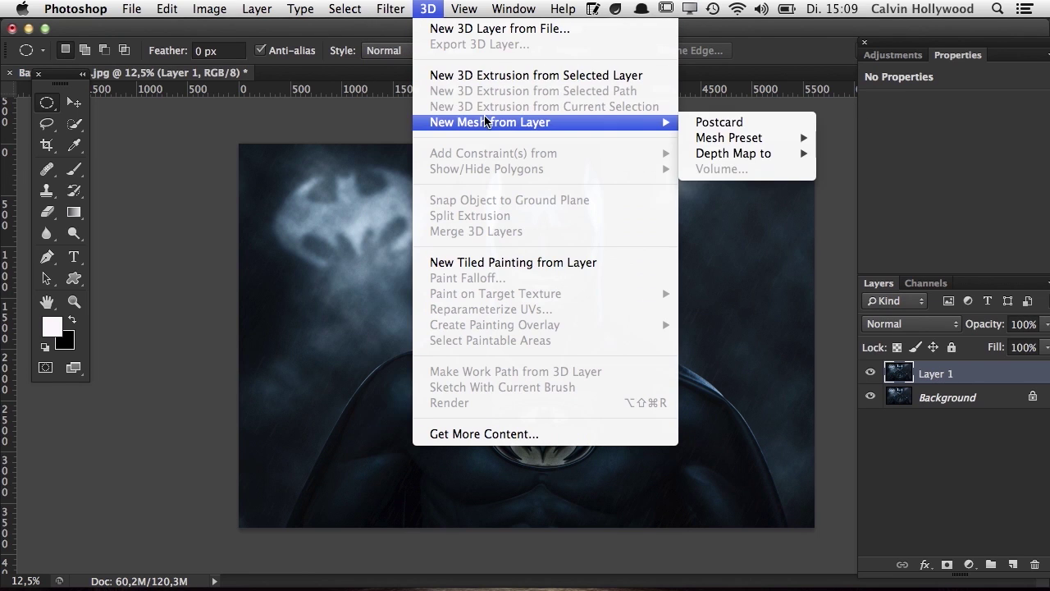
left_click(727, 122)
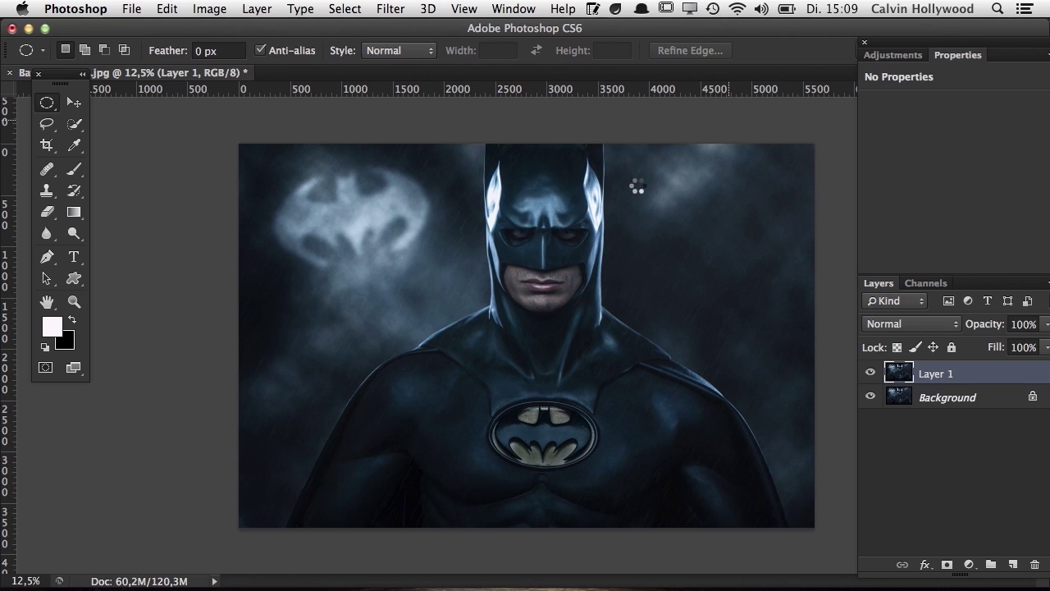
left_click(640, 248)
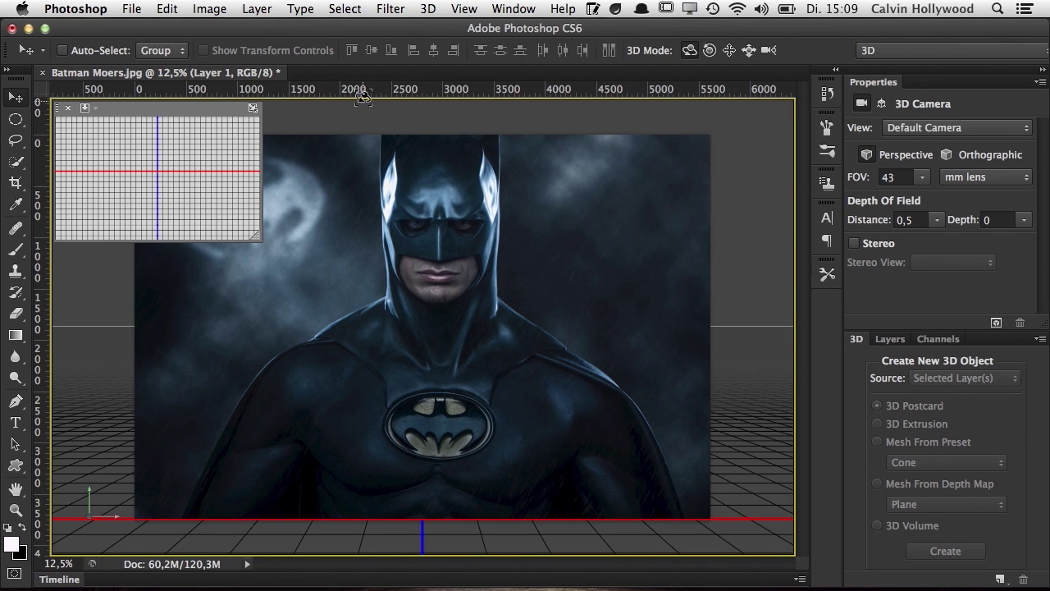
Undo the 3D postcard and the layer duplication, and return to the custom beginner workspace.
key("ctrl+z")
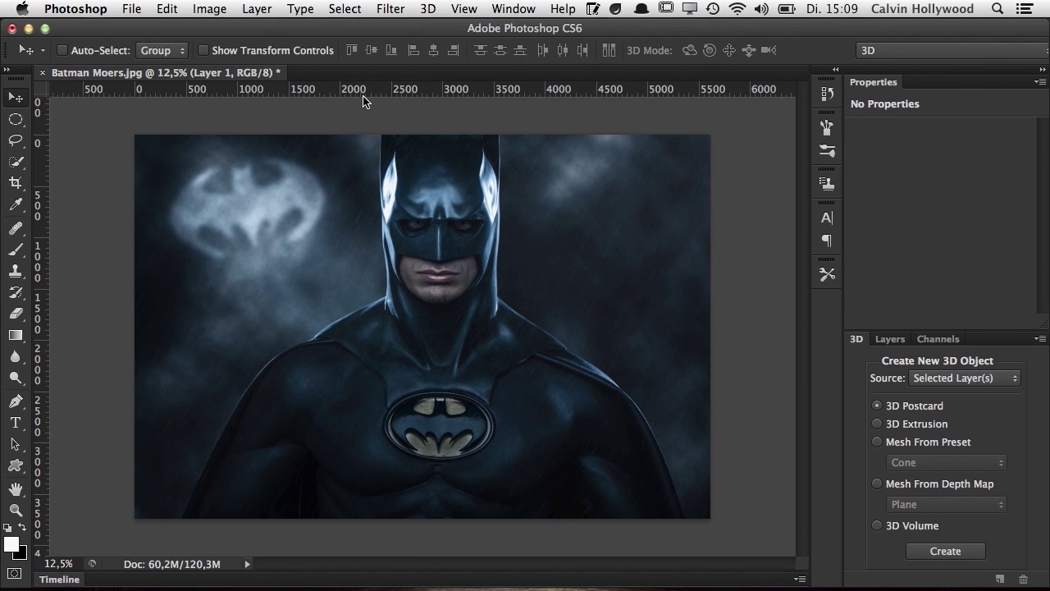
left_click(935, 51)
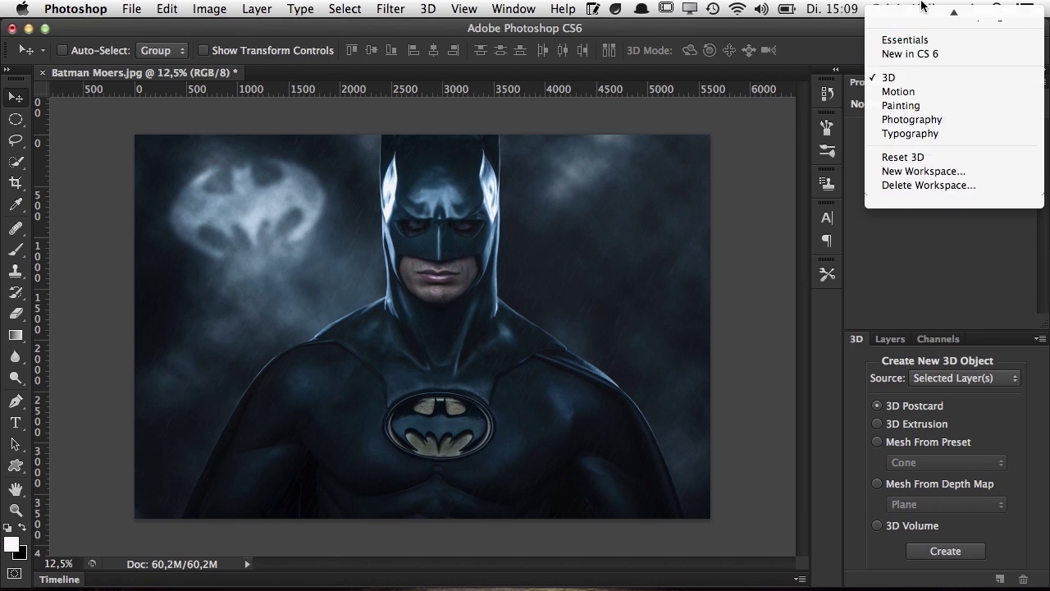
left_click(922, 31)
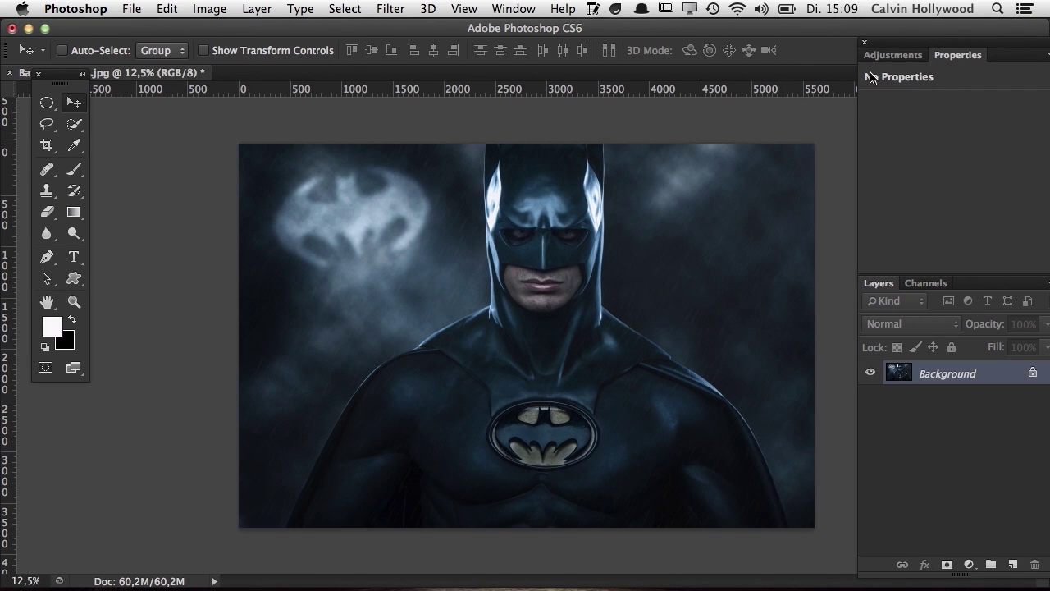
Review the snapping commands and try pulling a guide out of the horizontal ruler.
left_click(470, 9)
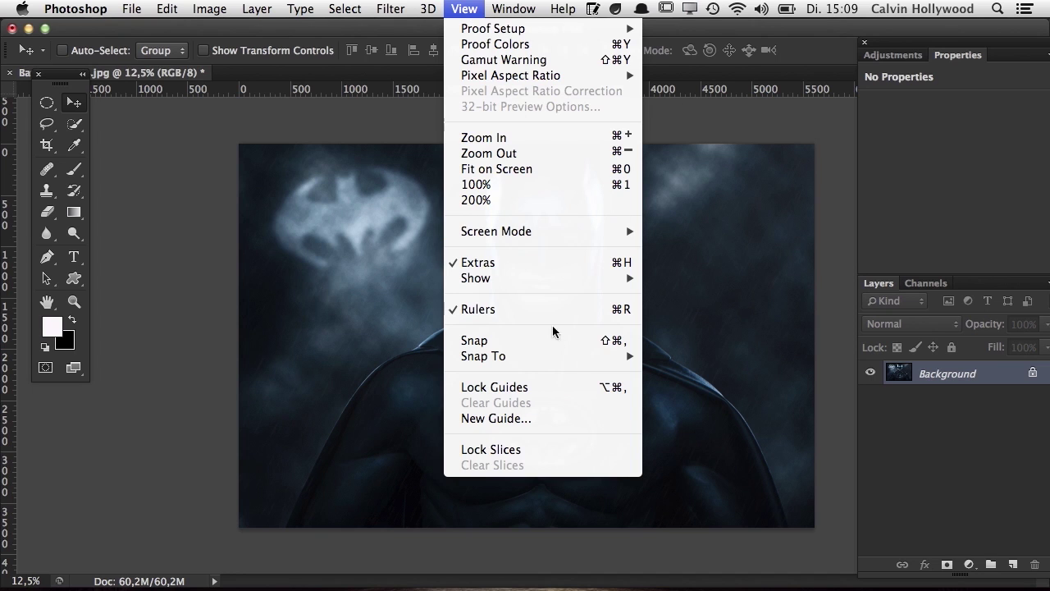
mouse_move(564, 356)
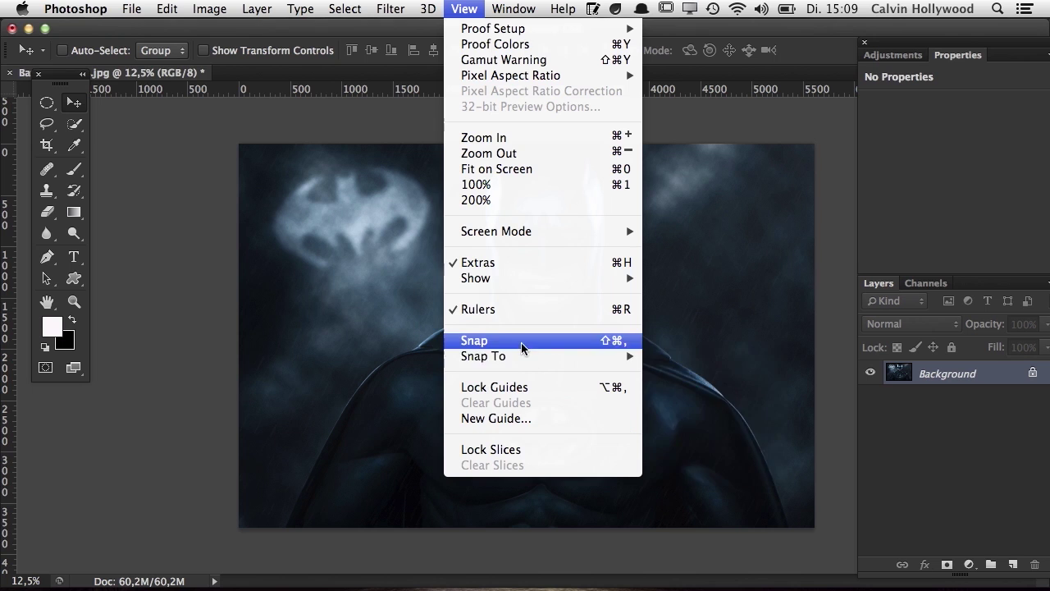
left_click(284, 97)
left_click_drag(284, 97, 305, 88)
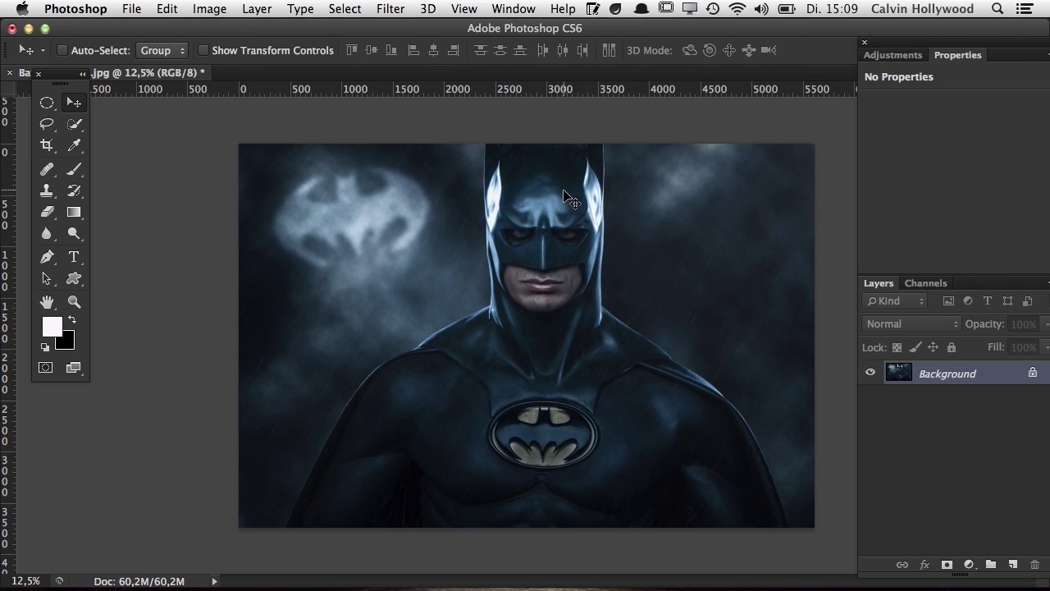
Hide and redisplay the rulers, and try pulling a guide from the horizontal ruler again.
left_click(463, 9)
mouse_move(515, 358)
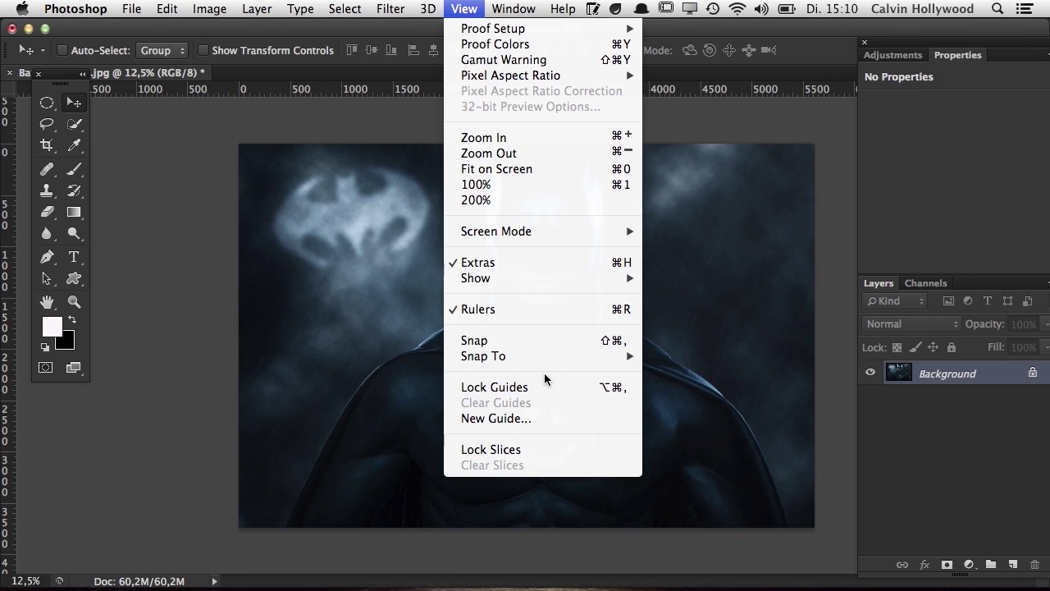
left_click(485, 309)
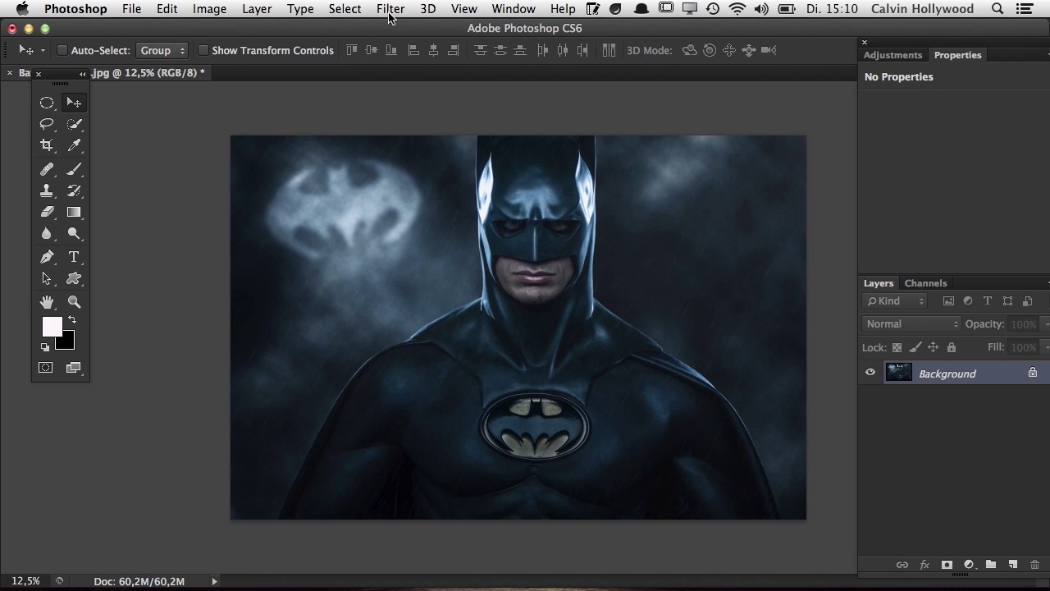
left_click(447, 12)
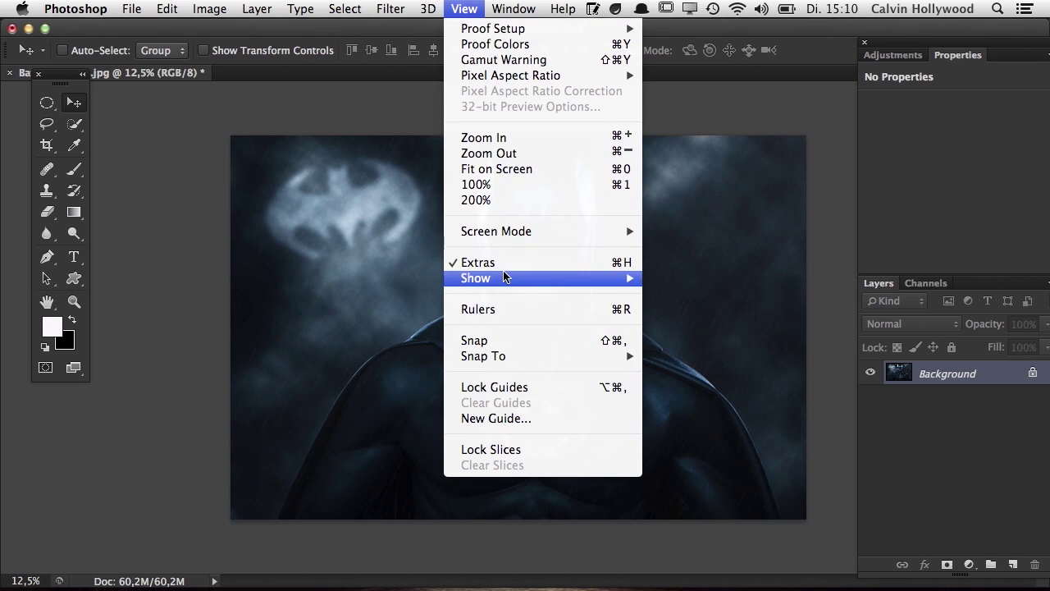
left_click(508, 310)
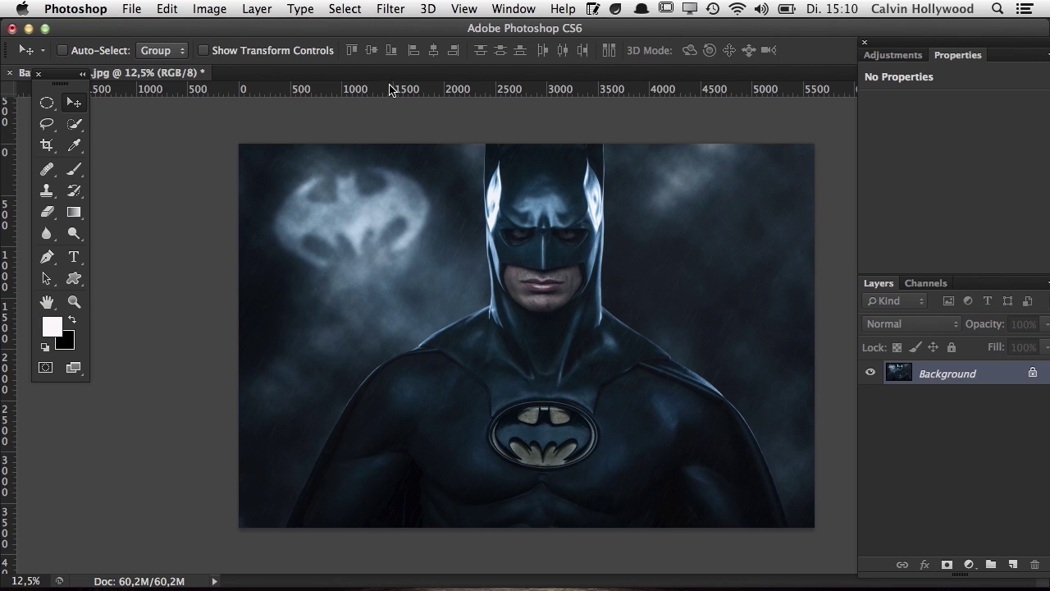
left_click_drag(415, 96, 392, 84)
Turn off the application frame and move the floating Batman Moers.jpg window toward the centre of the desktop.
left_click(464, 9)
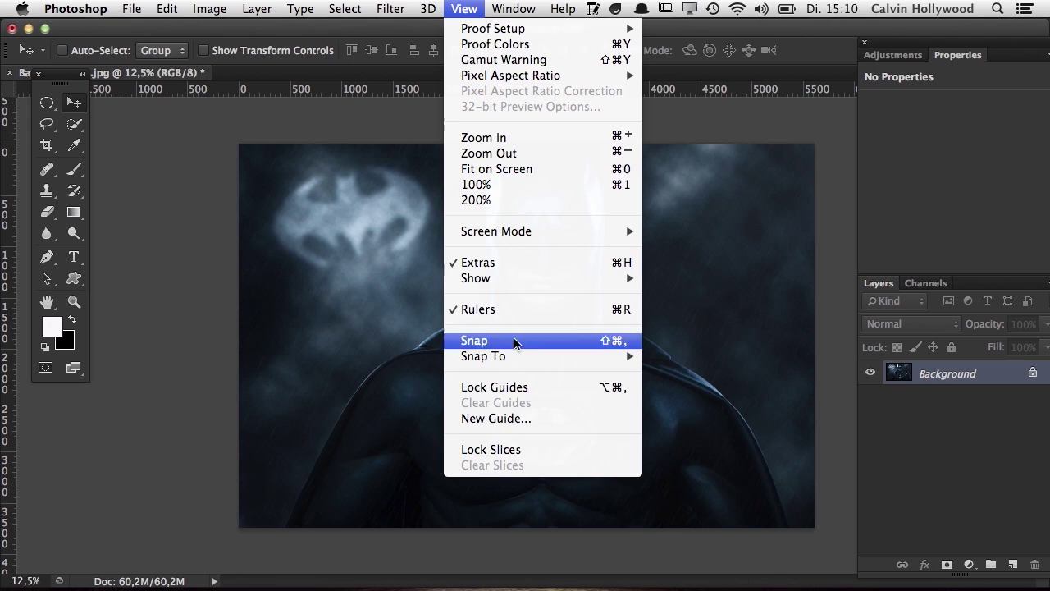
mouse_move(513, 9)
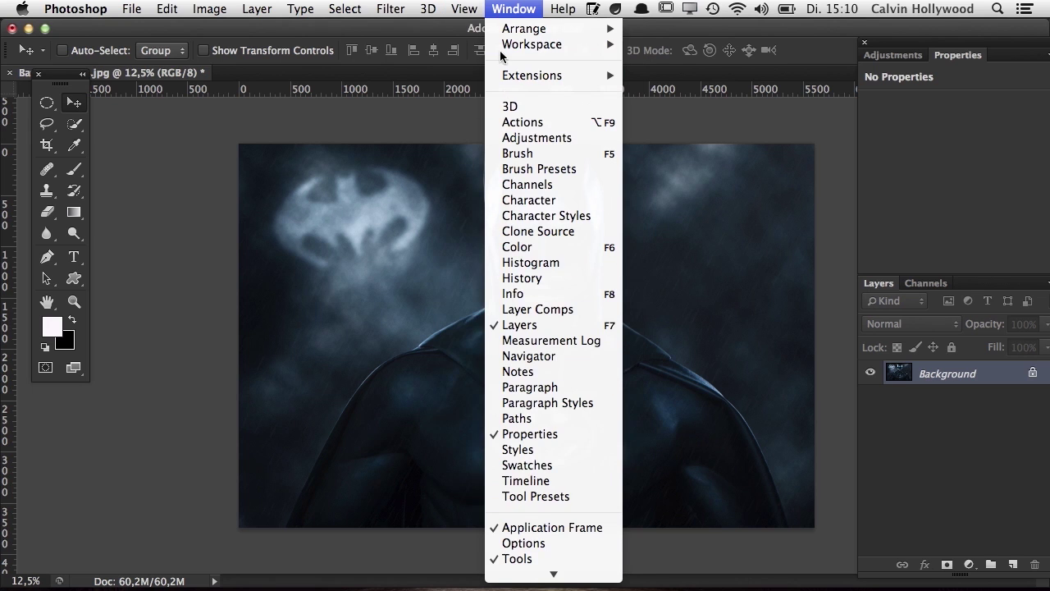
mouse_move(463, 9)
mouse_move(527, 46)
mouse_move(550, 573)
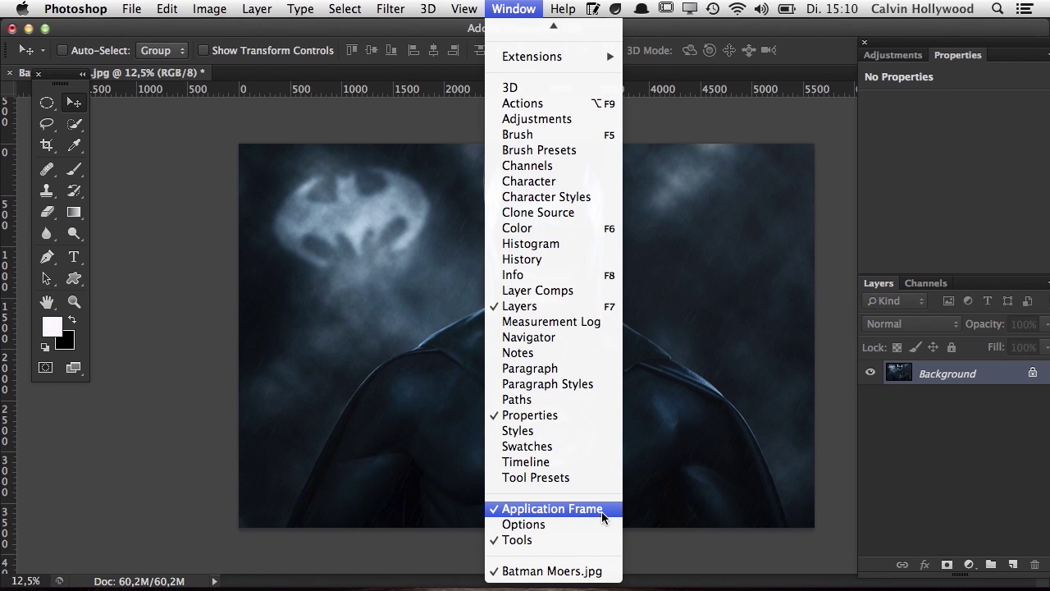
left_click(577, 512)
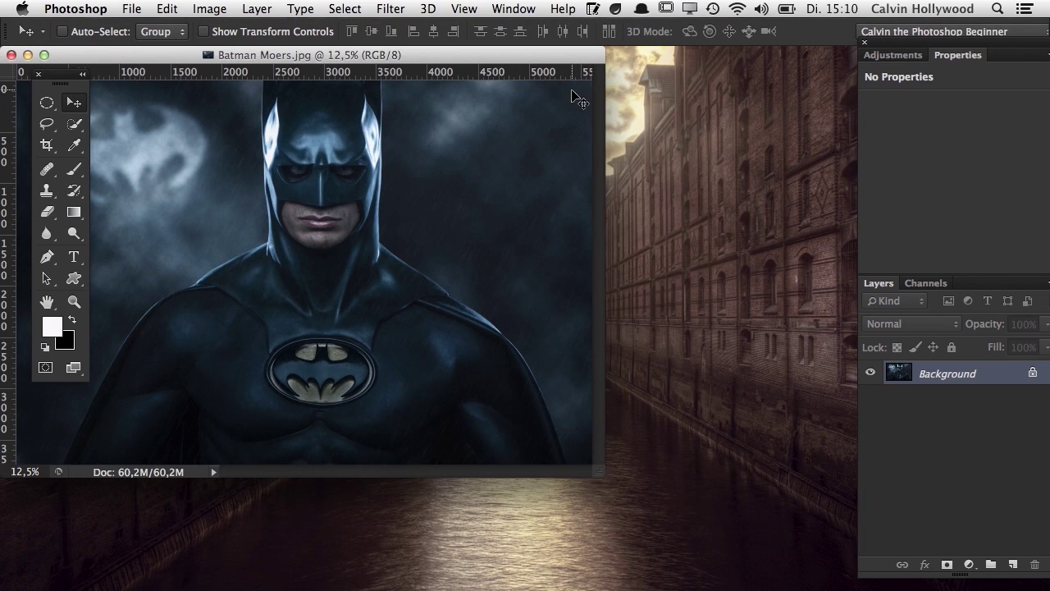
left_click_drag(451, 57, 562, 87)
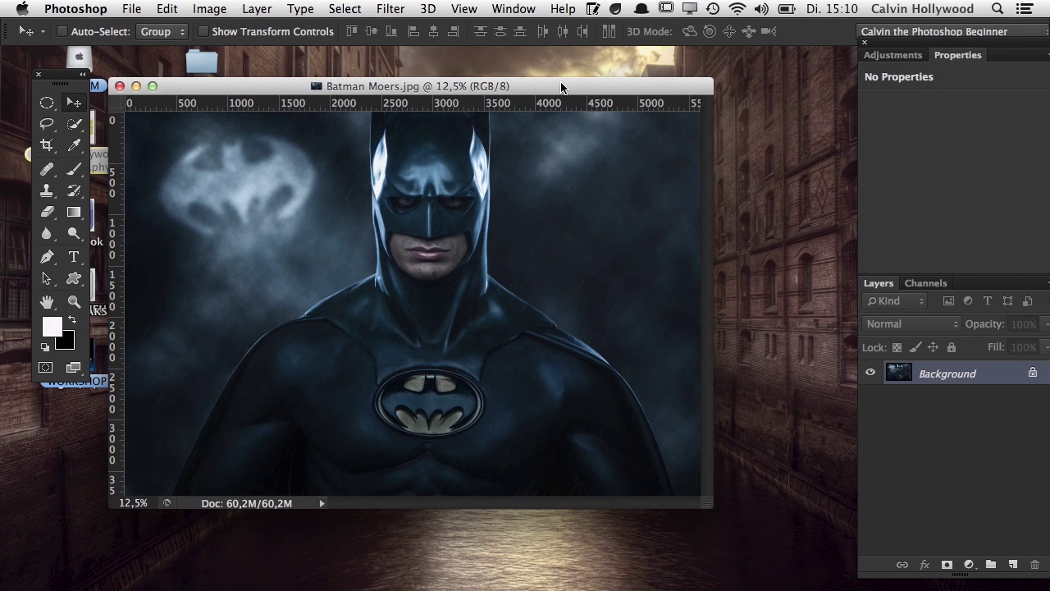
left_click_drag(562, 87, 624, 86)
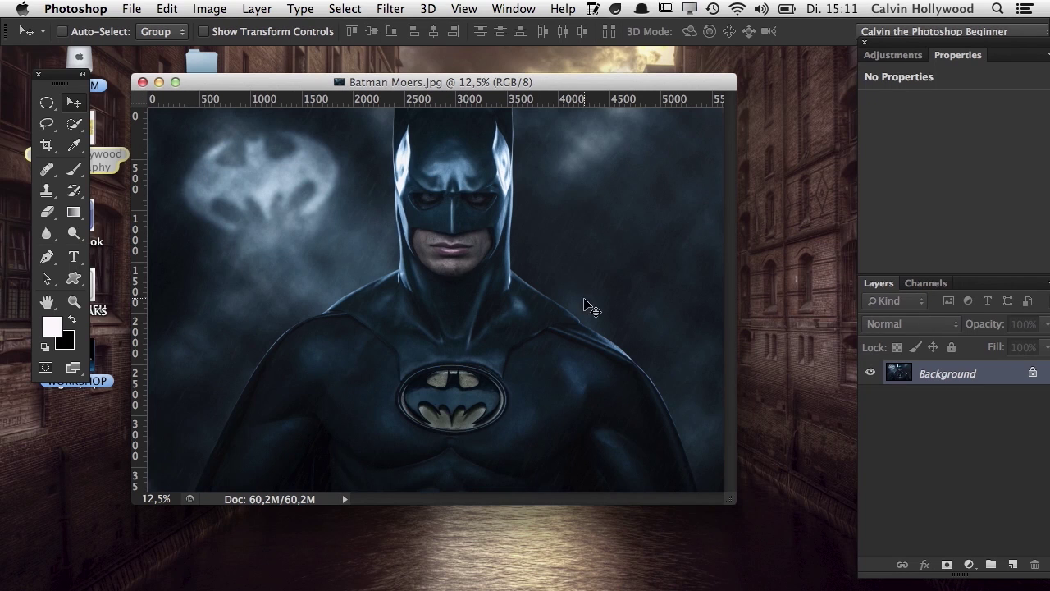
Turn the application frame back on, and switch it off once more.
left_click(465, 10)
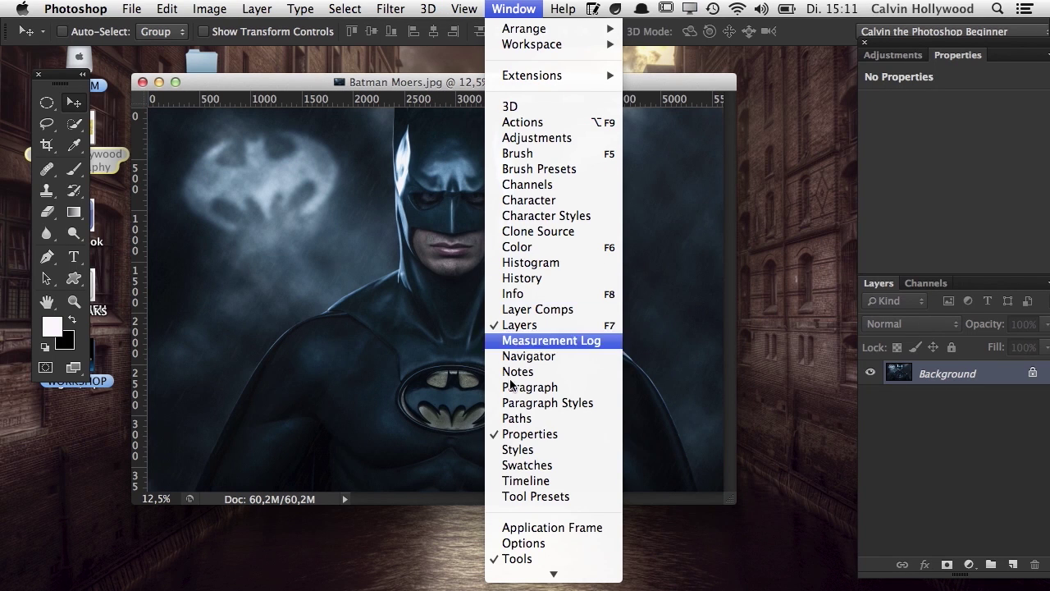
left_click(535, 527)
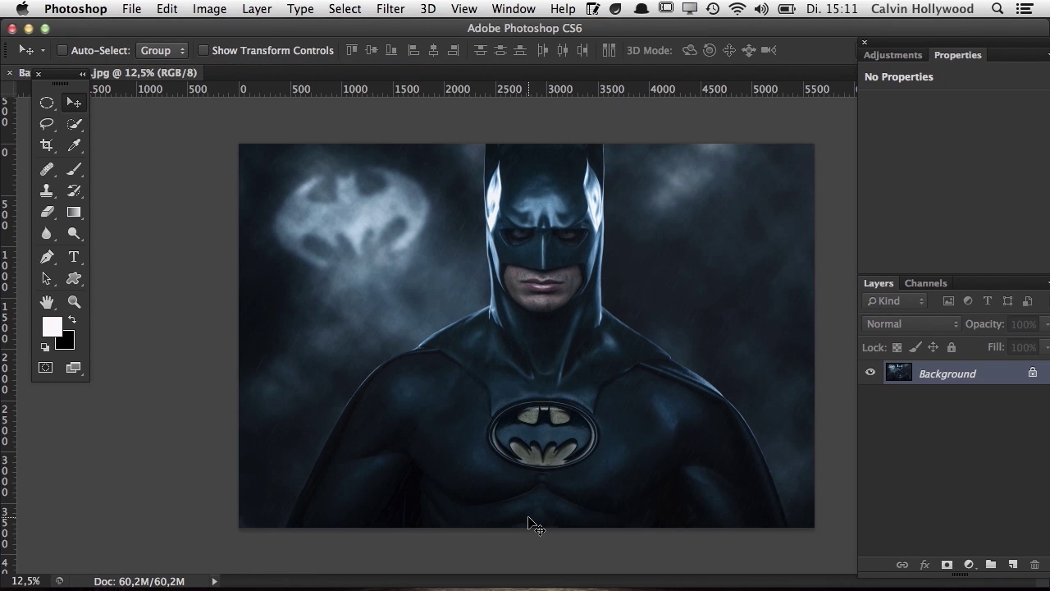
left_click(503, 10)
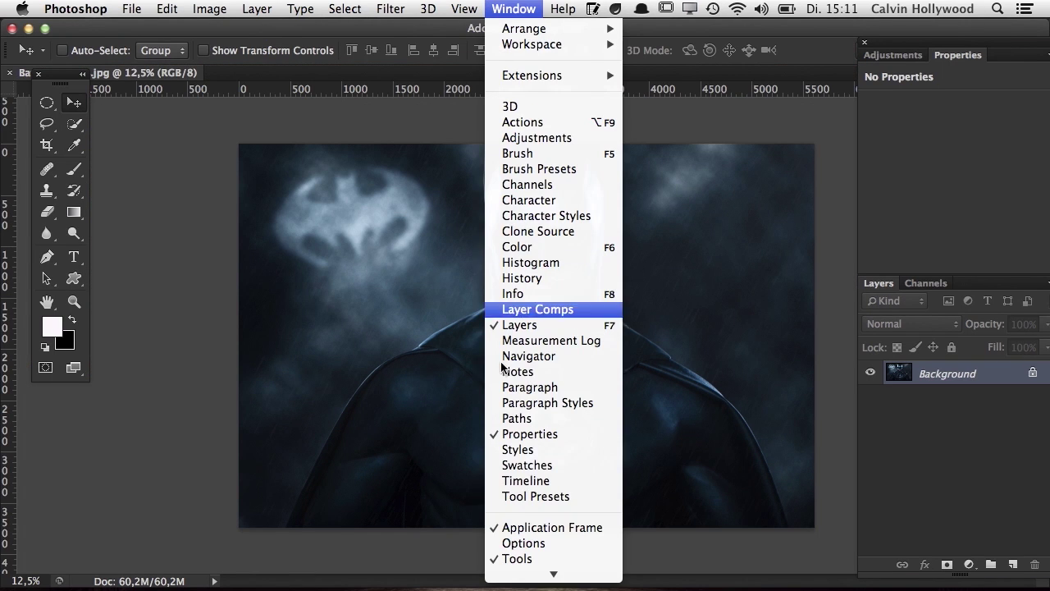
left_click(541, 528)
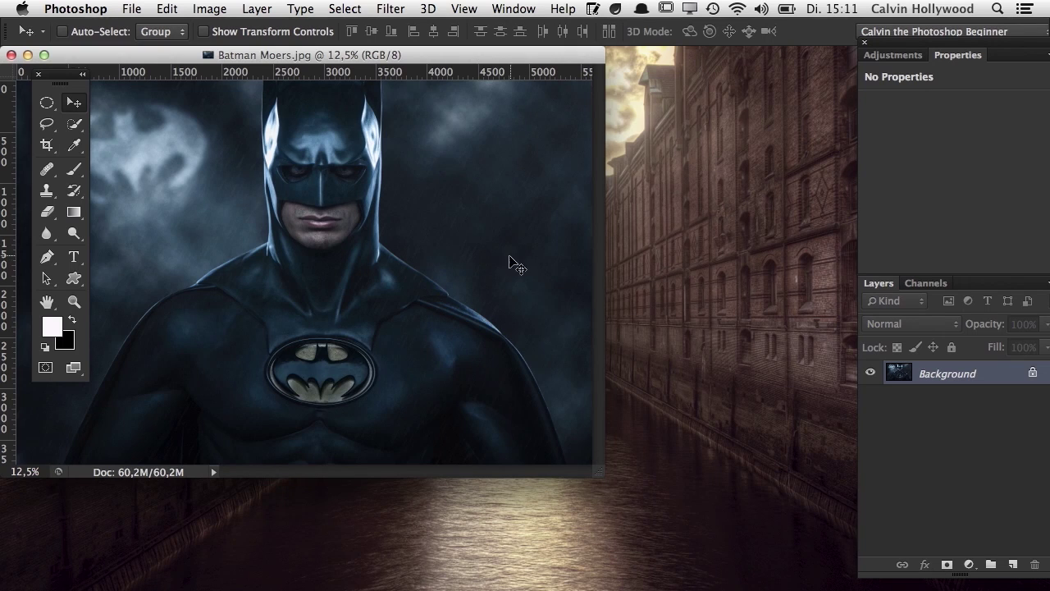
Try a full-screen mode by moving the image around in it, and return to the standard screen mode.
key("f")
left_click_drag(555, 296, 479, 271)
key("f")
Turn the application frame back on and show the Adjustments panel in place of Properties.
left_click(515, 9)
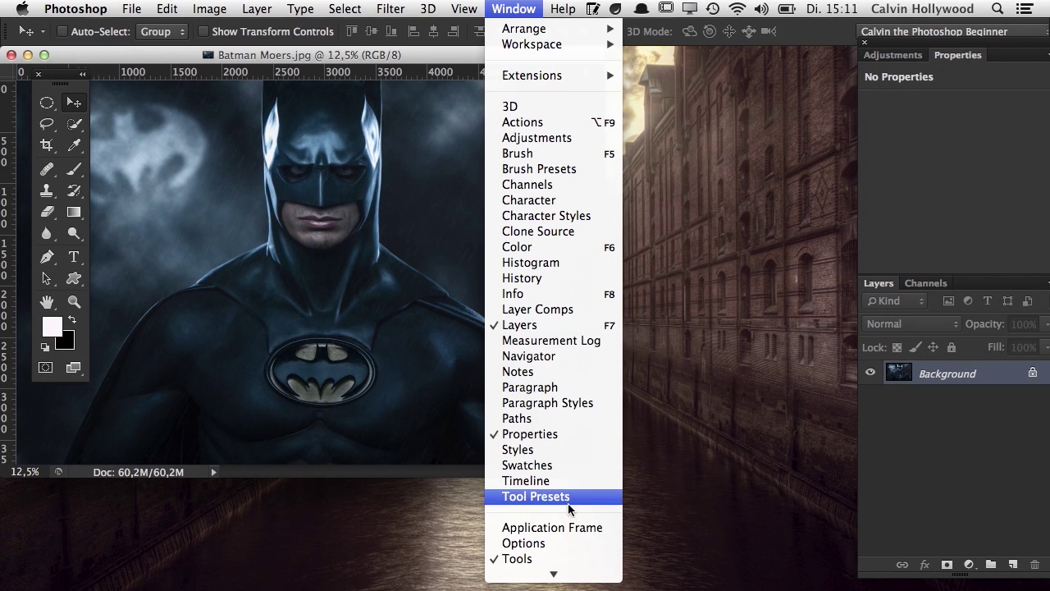
left_click(571, 529)
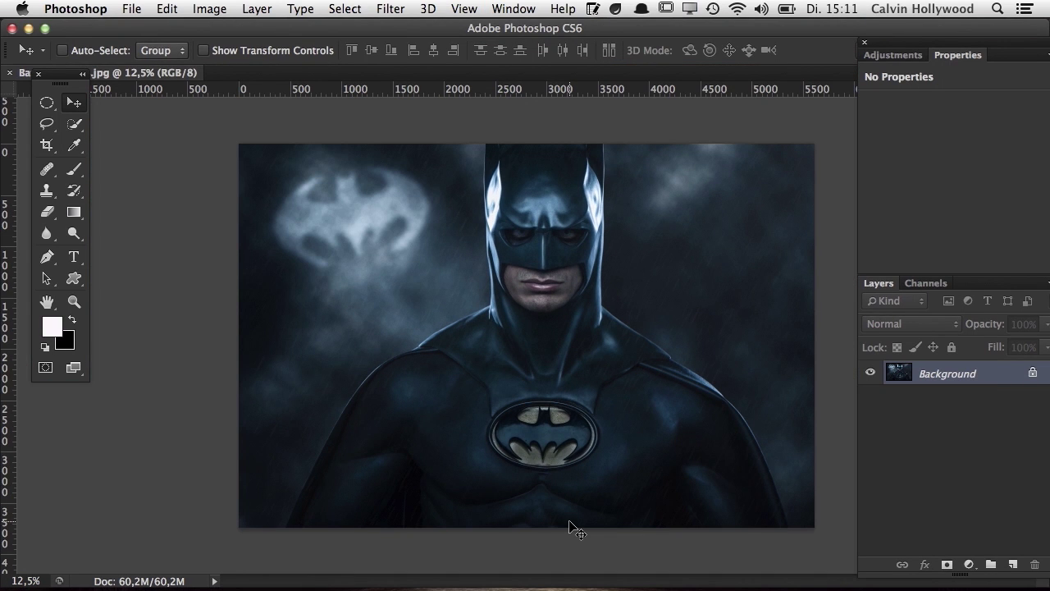
left_click(893, 55)
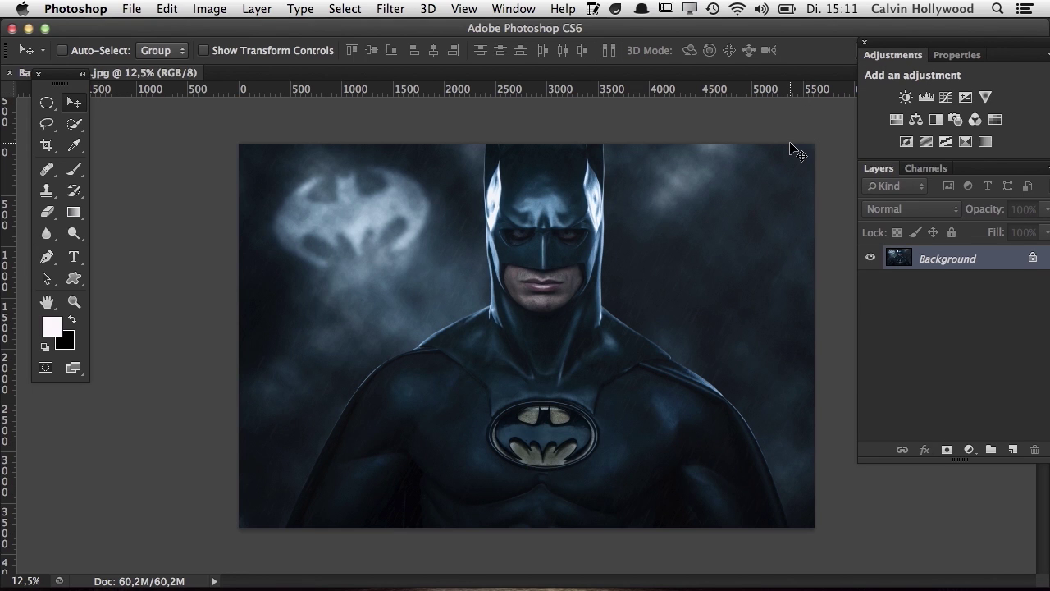
left_click(136, 12)
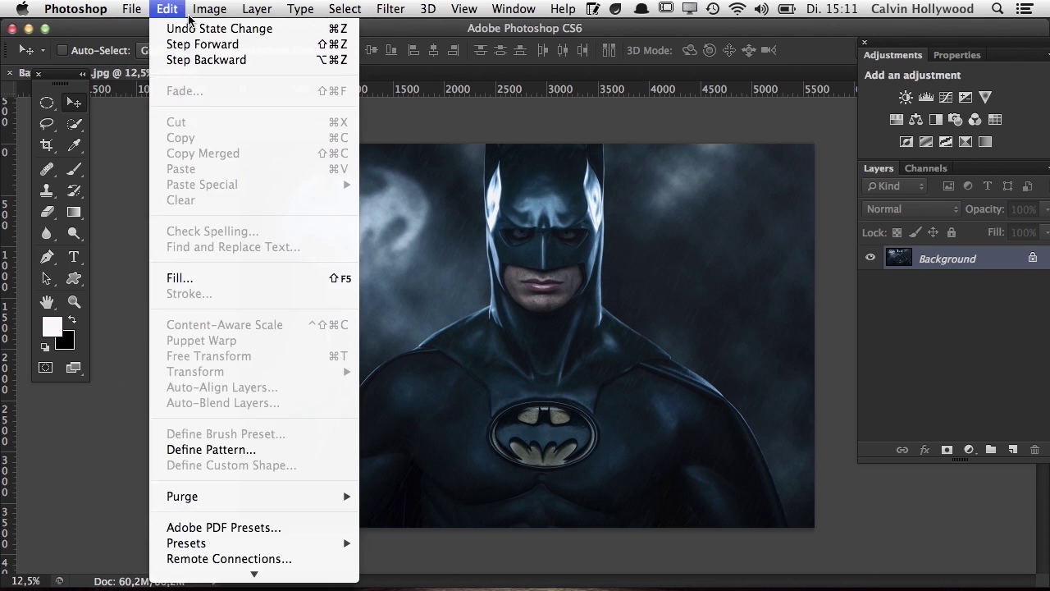
left_click(135, 12)
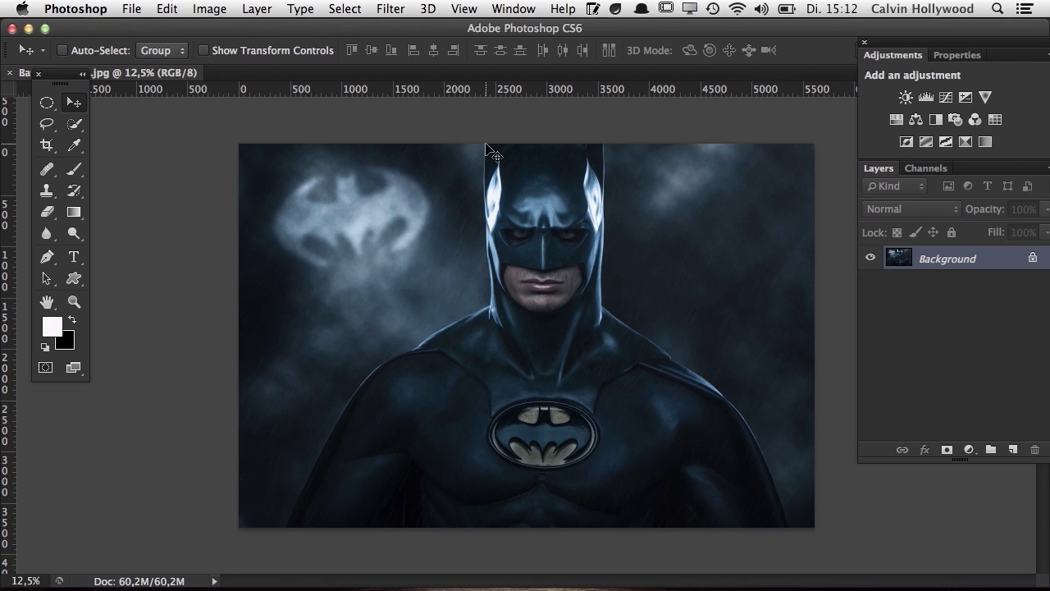
left_click(131, 9)
mouse_move(390, 10)
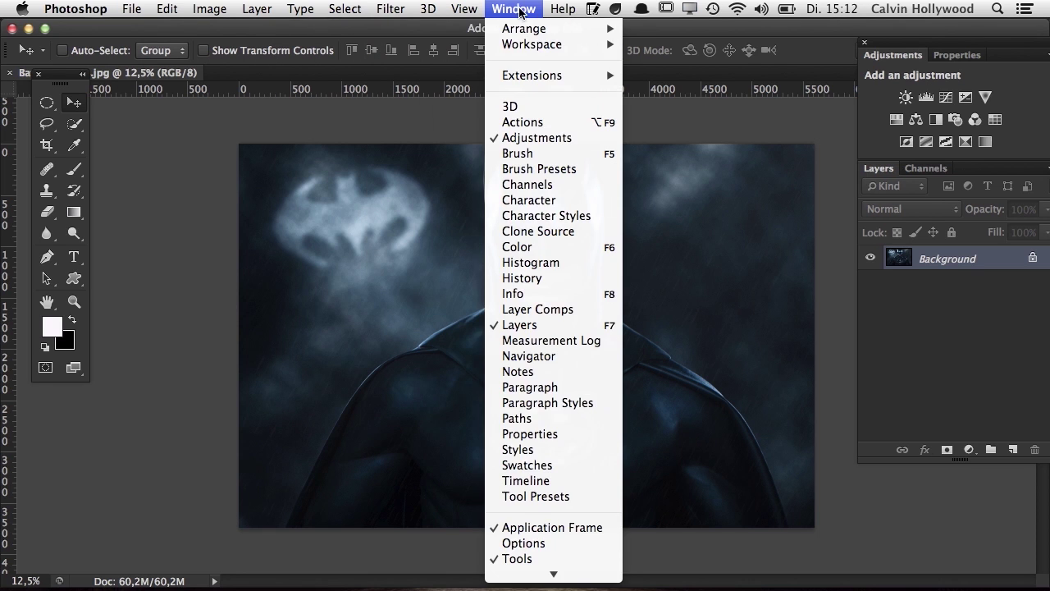
left_click(563, 9)
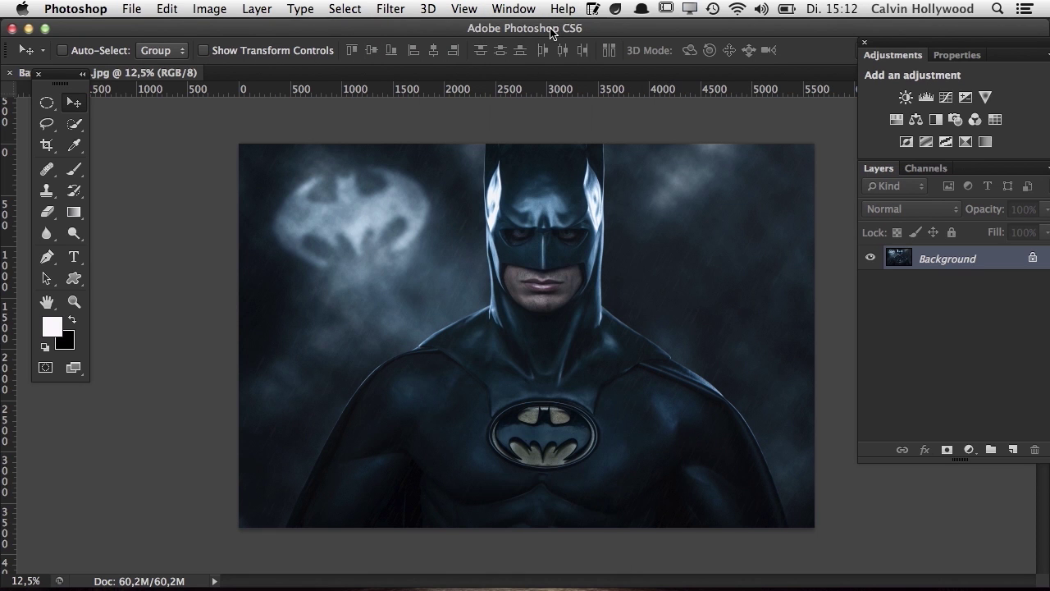